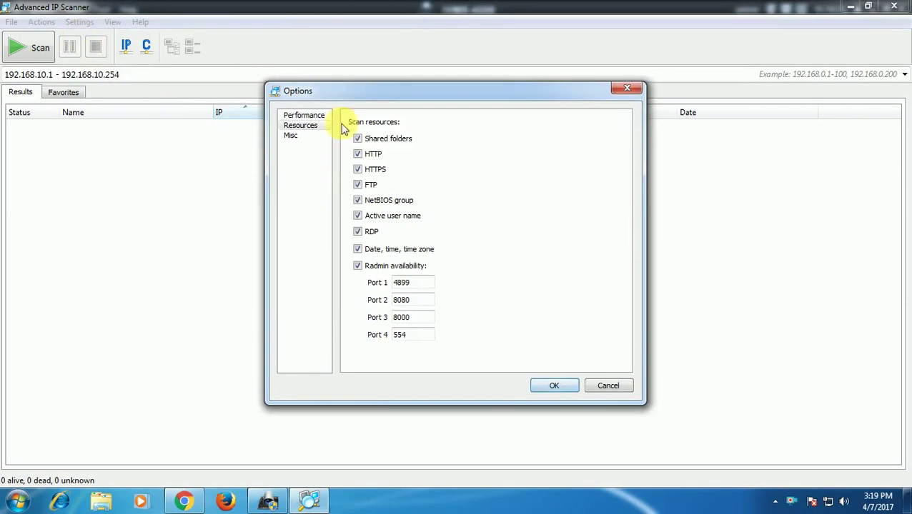
# Step: Enable high-accuracy scanning in the scanner's performance options
pyautogui.moveTo(329, 92); pyautogui.dragTo(289, 79)
pyautogui.click(272, 105)
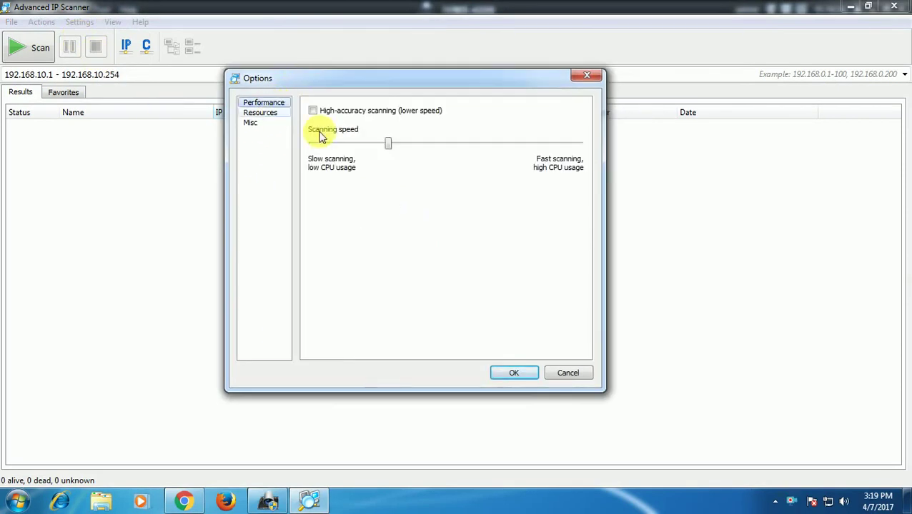
pyautogui.moveTo(387, 142)
pyautogui.mouseDown()
pyautogui.moveTo(315, 145)
pyautogui.moveTo(580, 150)
pyautogui.moveTo(388, 157)
pyautogui.mouseUp()
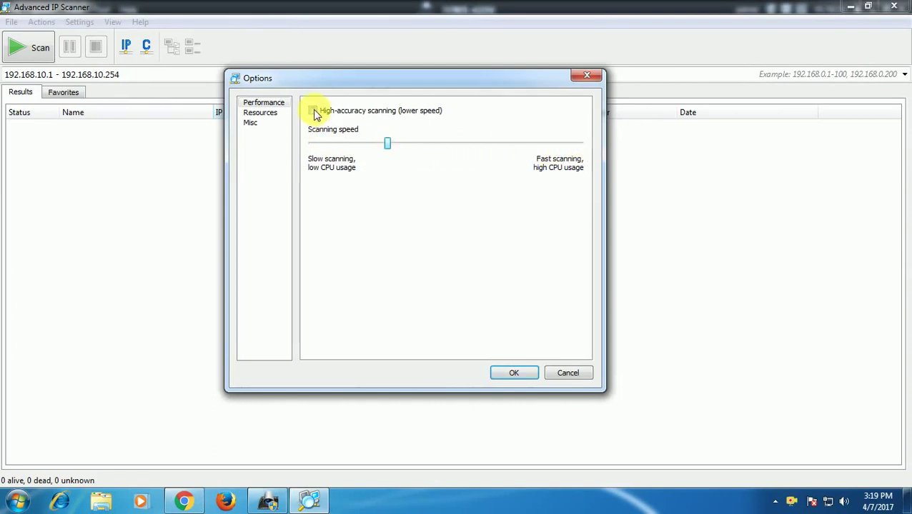
pyautogui.click(259, 111)
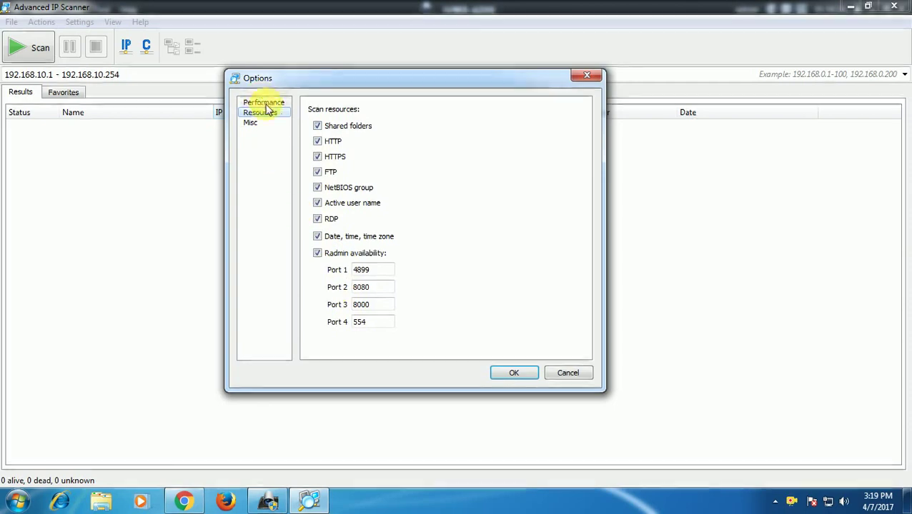
pyautogui.click(263, 103)
pyautogui.click(313, 112)
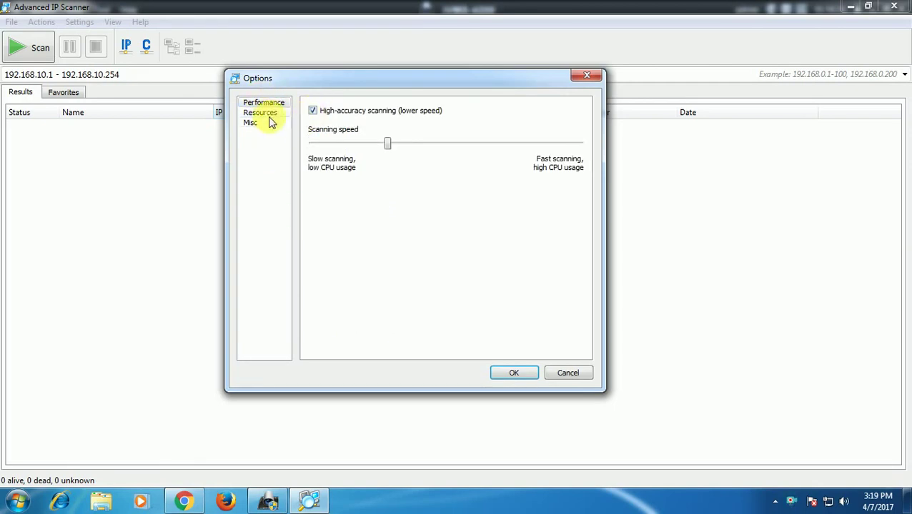
# Step: Save the options after checking the Resources and Misc settings, and scan the range 192.168.10.1 - 192.168.10.254
pyautogui.click(267, 113)
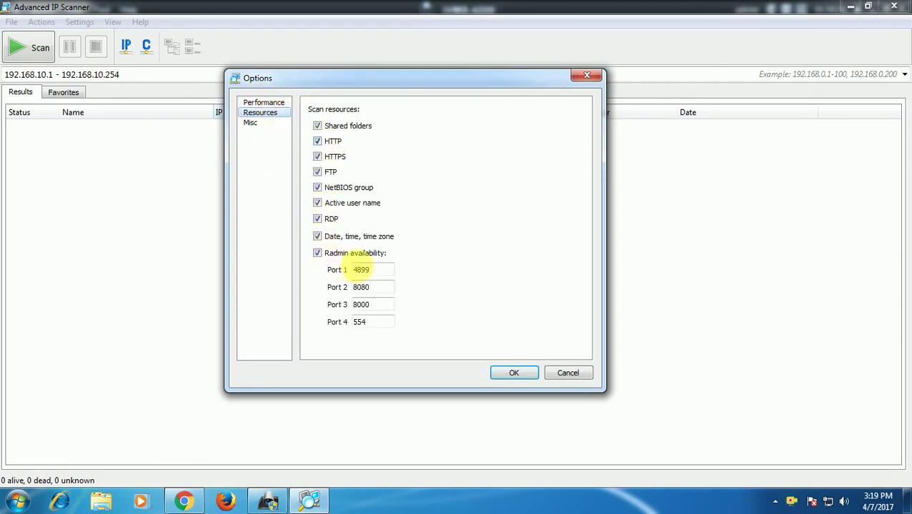
pyautogui.click(256, 123)
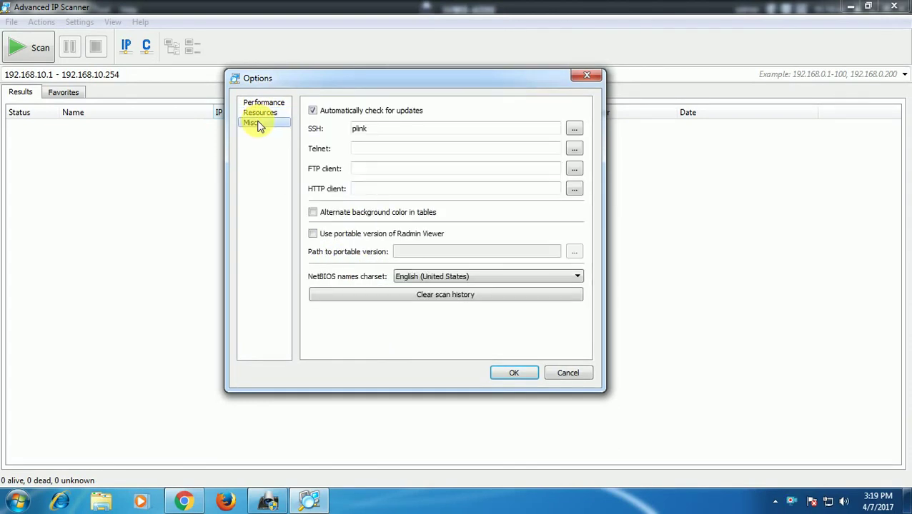
pyautogui.click(258, 114)
pyautogui.click(507, 376)
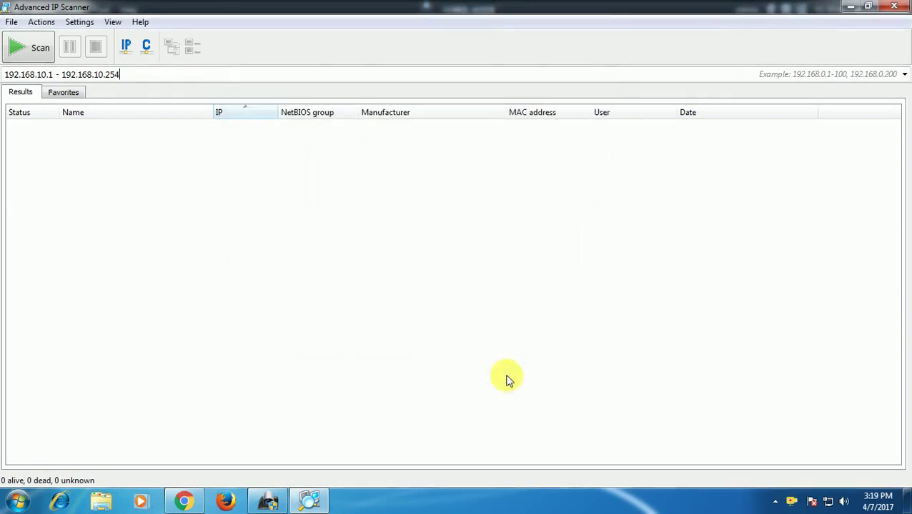
pyautogui.click(32, 50)
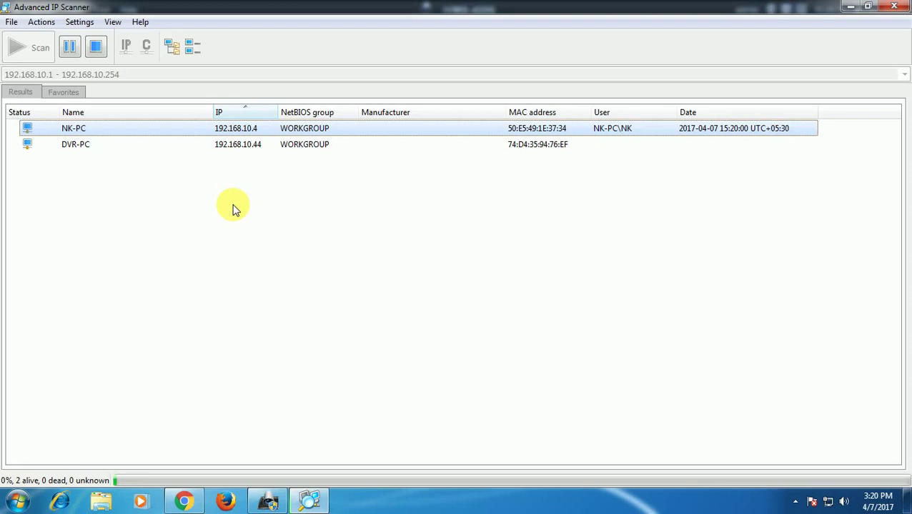
# Step: Write "i have selected deep scan so it will take some time to full scan with all the details see..." in a new Notepad document
pyautogui.press('super+r')
pyautogui.write('notepad')
pyautogui.press('Return')
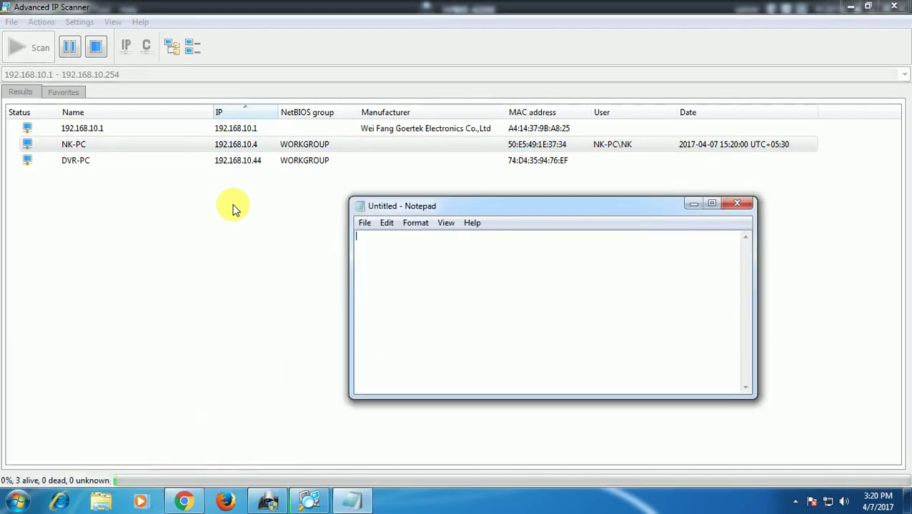
pyautogui.write('i have ')
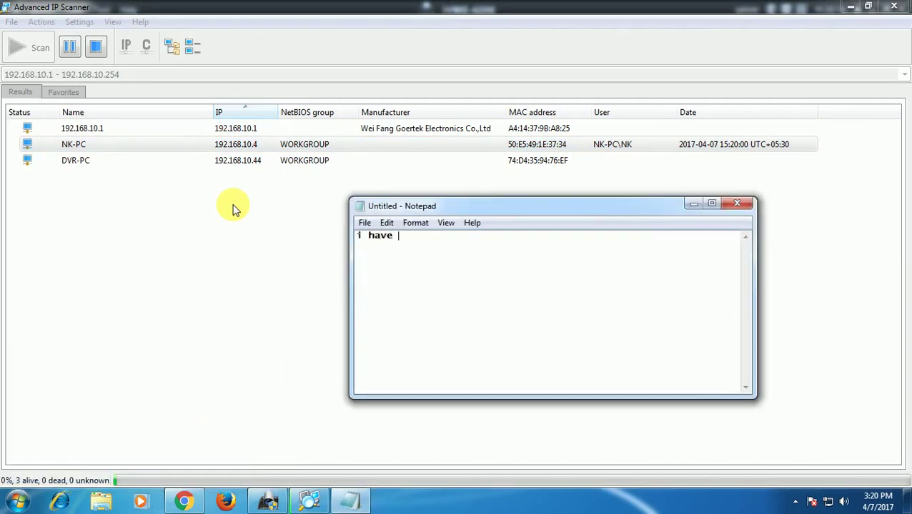
pyautogui.write('selected ')
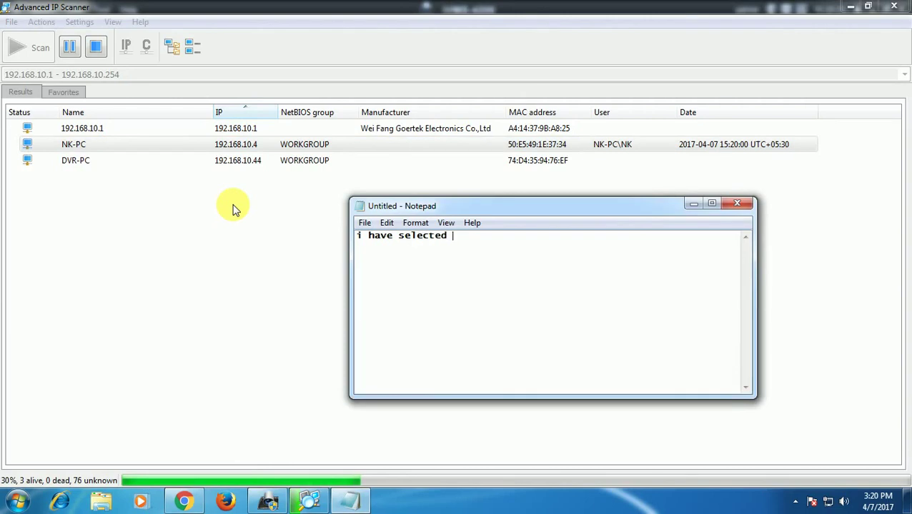
pyautogui.write('deep scan')
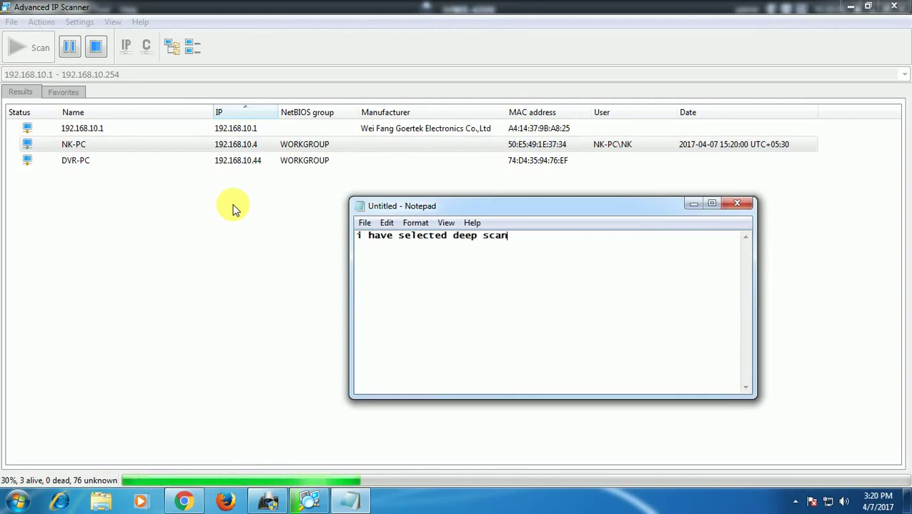
pyautogui.write(' so it will ta')
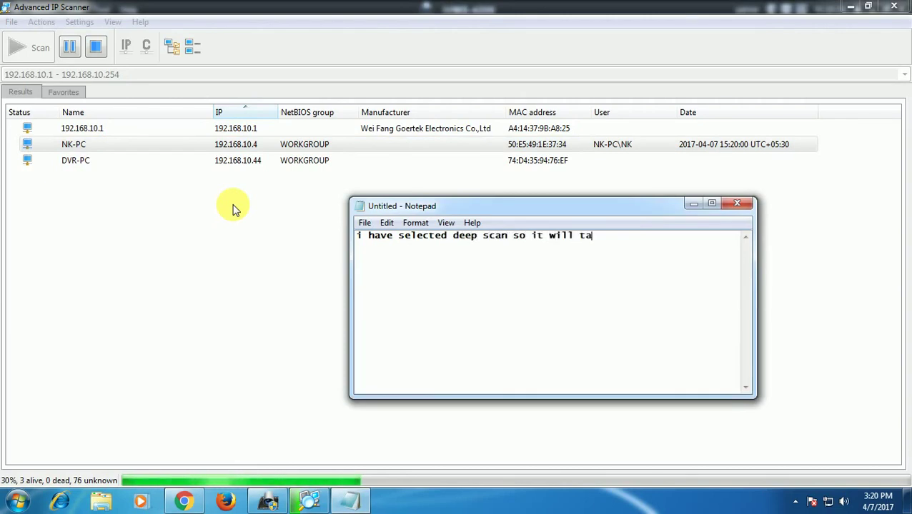
pyautogui.write('ke some time to full scan with all the de')
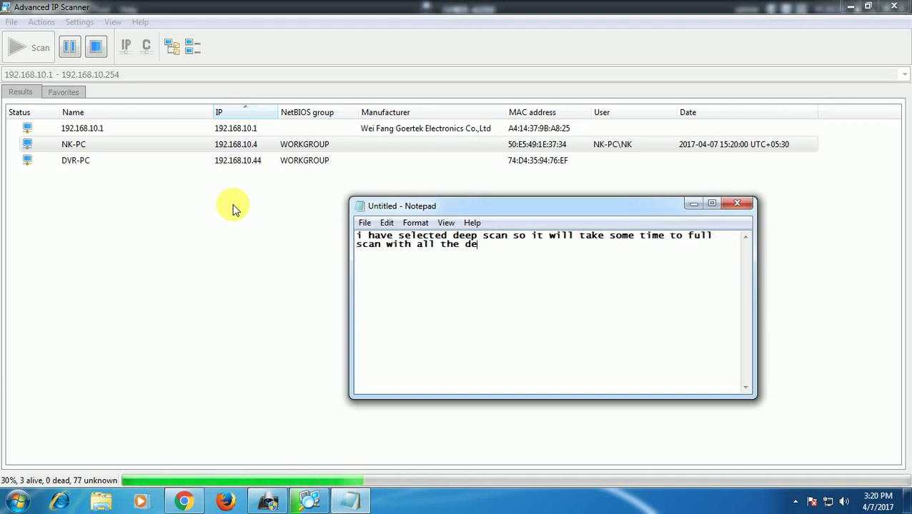
pyautogui.write('tails see...')
pyautogui.press('Return')
pyautogui.press('Return')
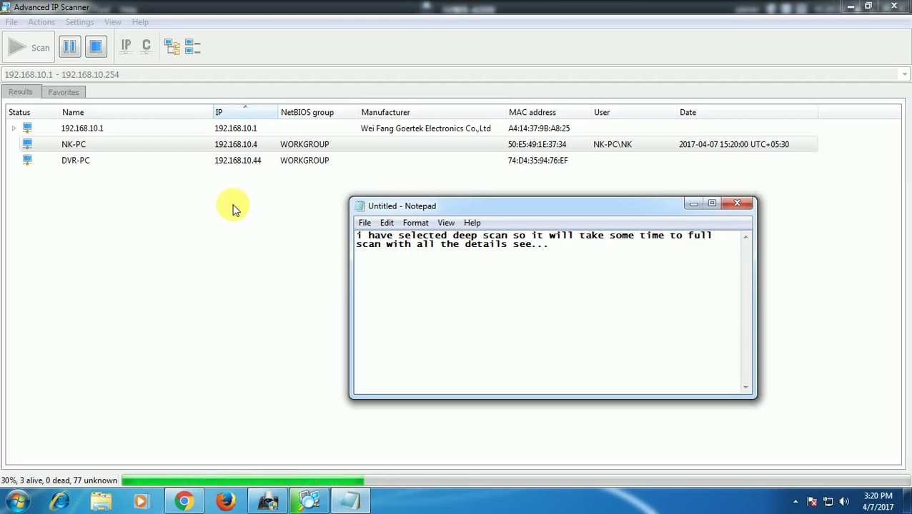
pyautogui.click(693, 203)
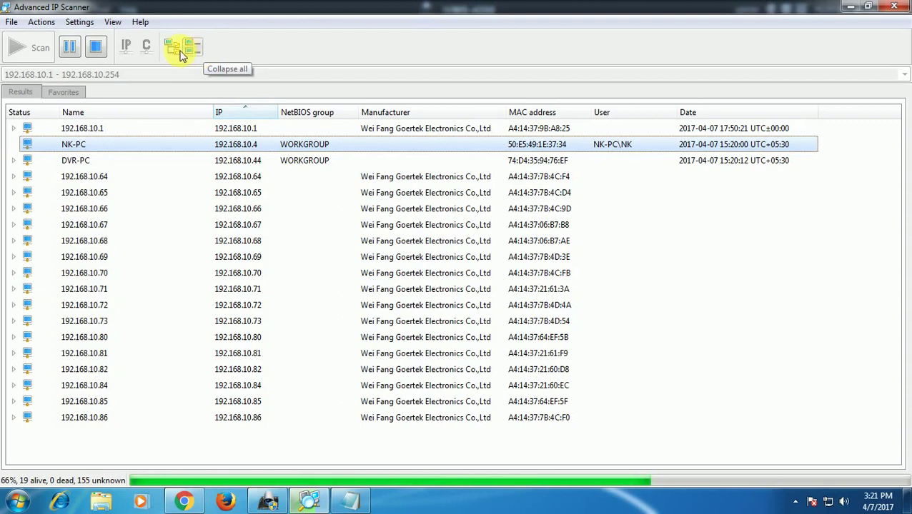
# Step: Expand all scan results, examine the services and details listed for each device, and collapse the list
pyautogui.click(174, 49)
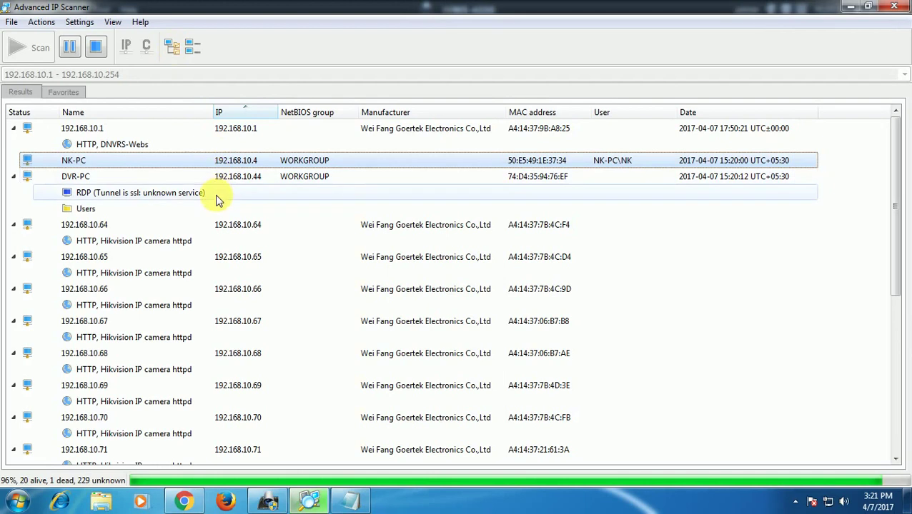
pyautogui.scroll(-3, 218, 200)
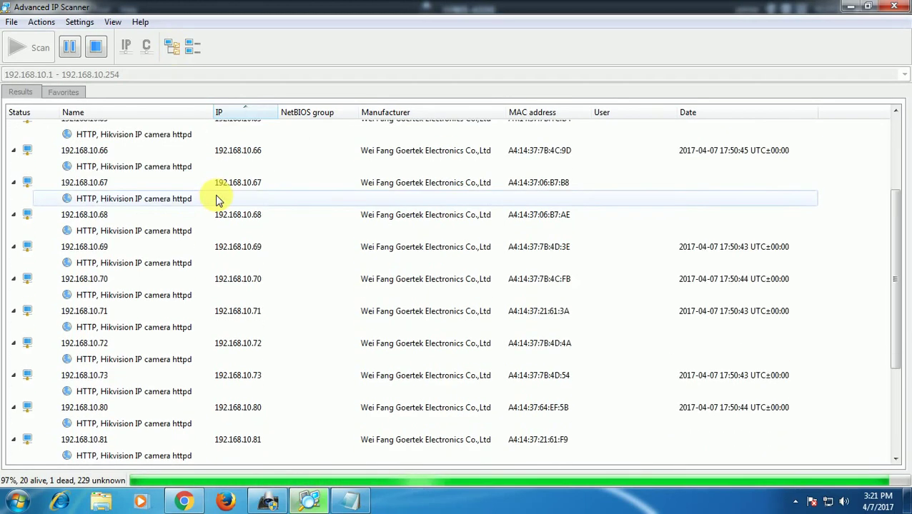
pyautogui.scroll(-3, 218, 200)
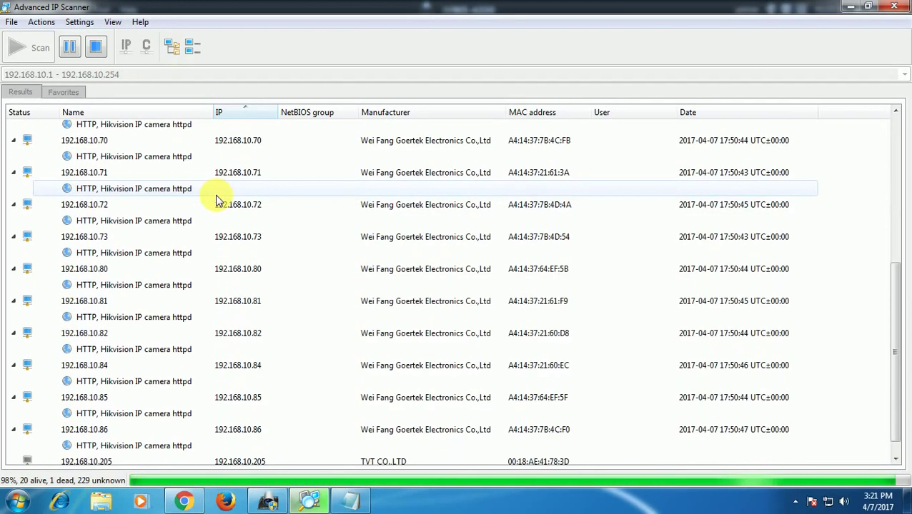
pyautogui.scroll(-1, 218, 200)
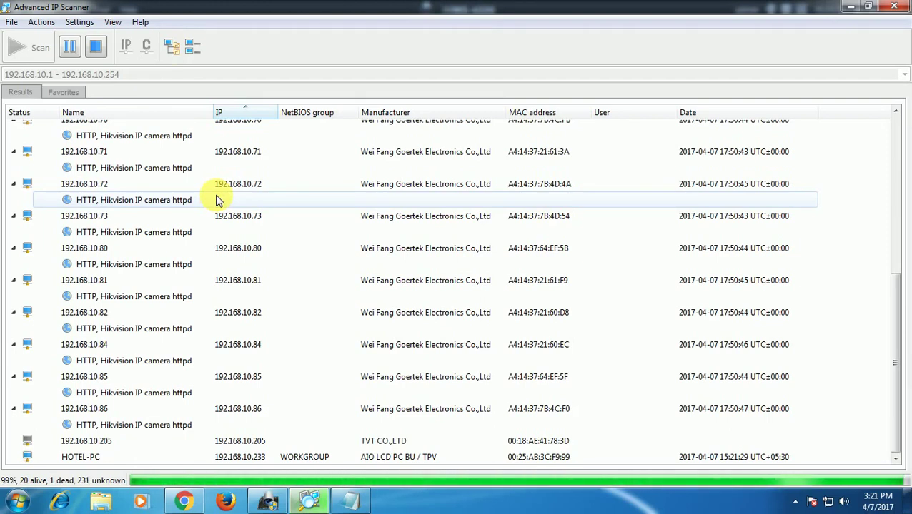
pyautogui.scroll(6, 218, 200)
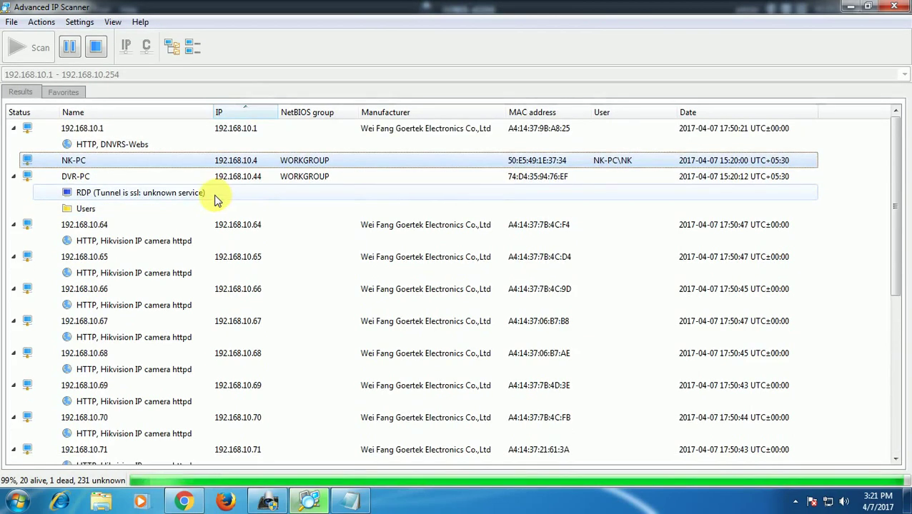
pyautogui.click(192, 48)
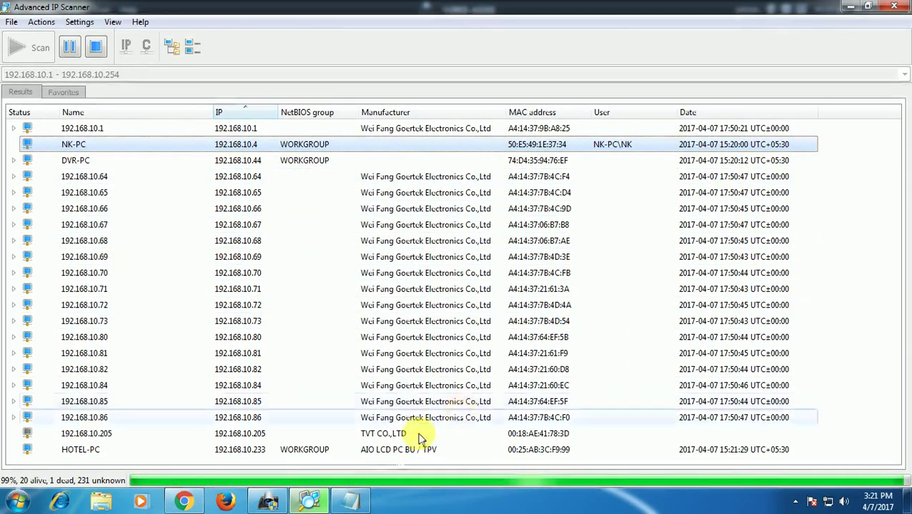
# Step: Return to the Notepad note and add the lines "See Date", "UTC is showing Time Zone...", "+5:30 define for India Time Zone..." and "Other Manufaturer :-"
pyautogui.click(350, 501)
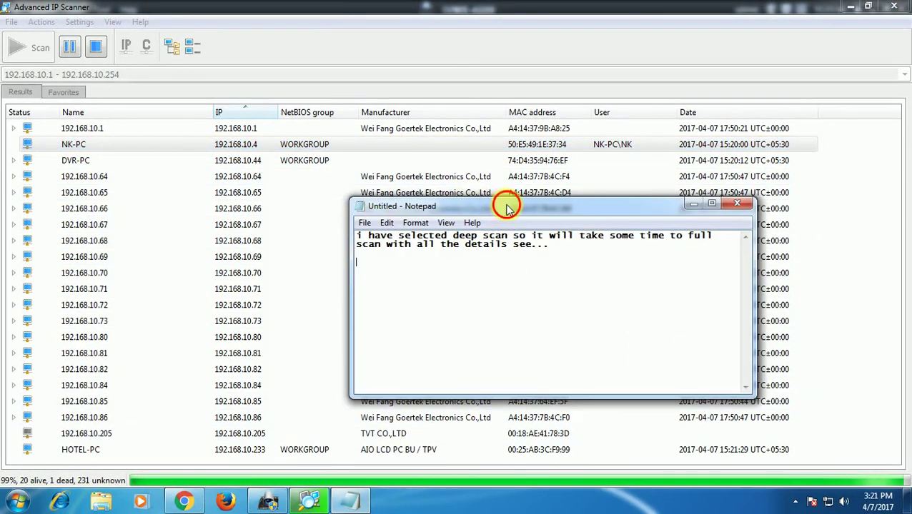
pyautogui.moveTo(507, 208); pyautogui.dragTo(312, 167)
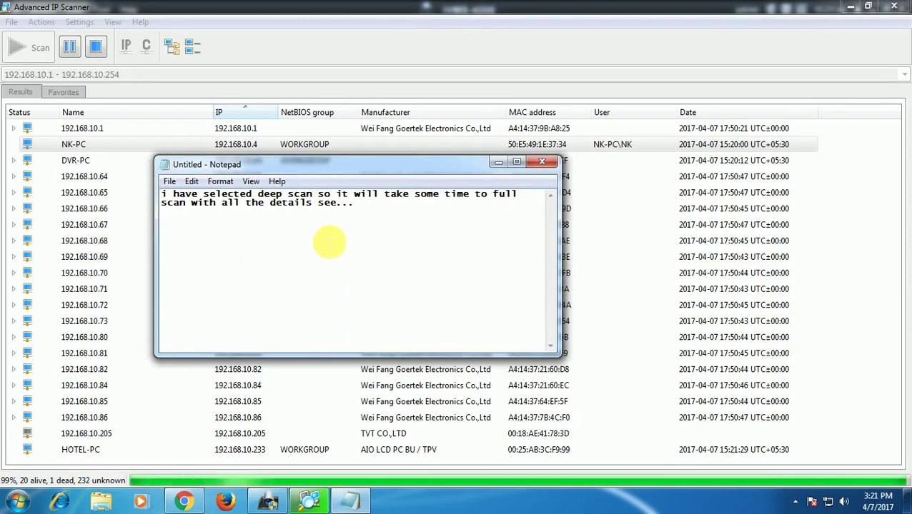
pyautogui.press('Return')
pyautogui.press('Return')
pyautogui.write('See Date')
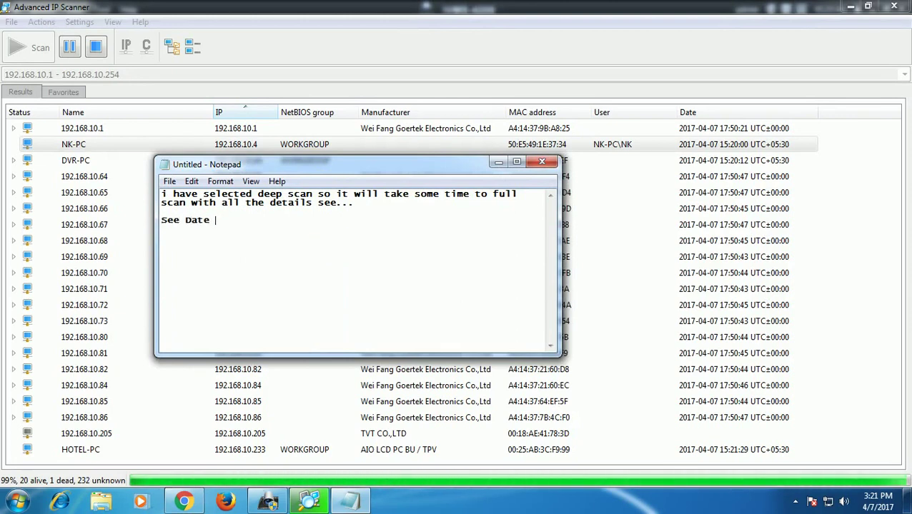
pyautogui.press('Return')
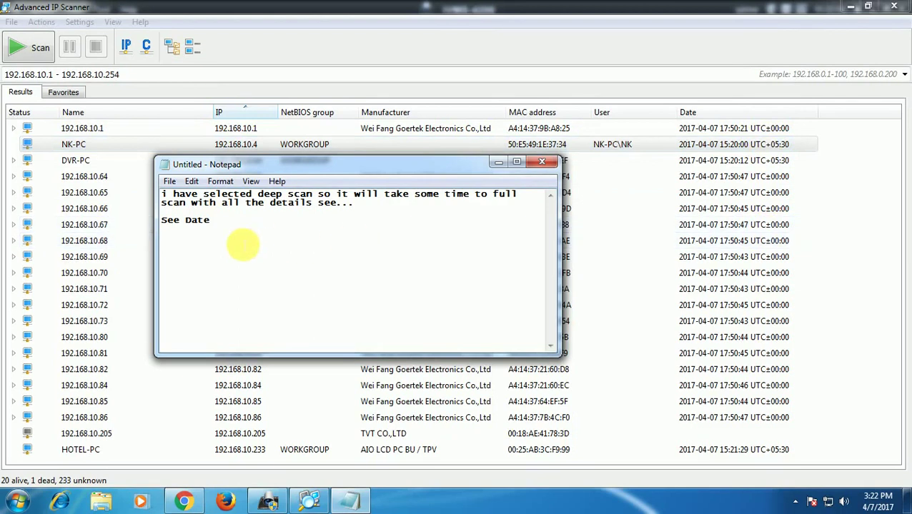
pyautogui.write('UTC is showing Time Zone...')
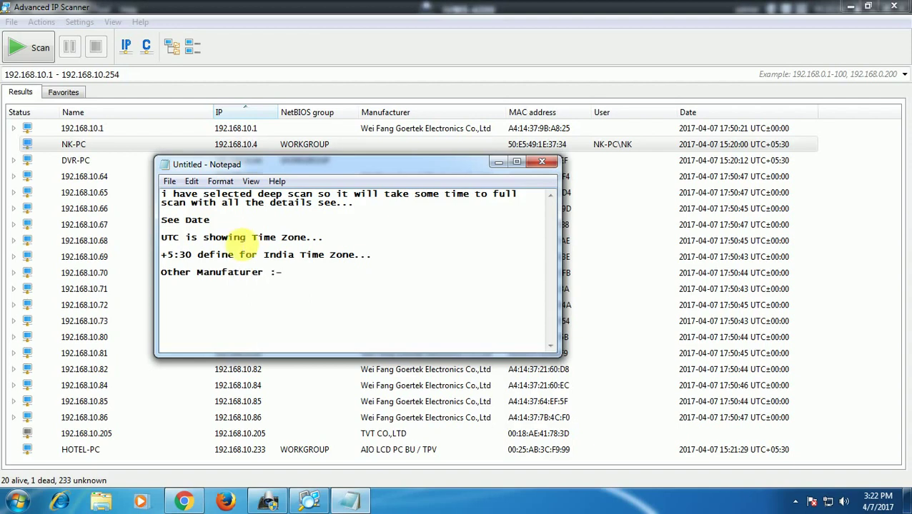
# Step: Complete the manufacturer line with "Wei Fang Goertek Electronics Co.Ltd" and add the line "This Manufacturer does not have date time zone set..."
pyautogui.write('Wei Fang Goertek Elec')
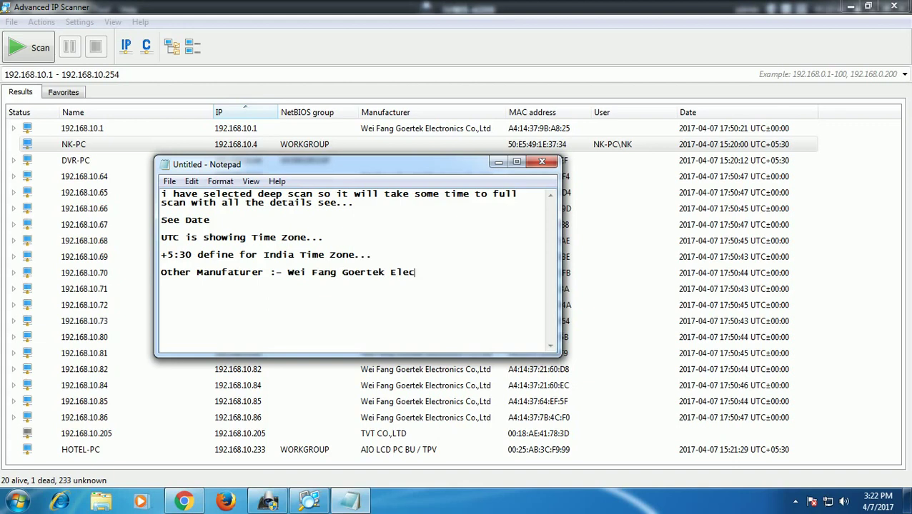
pyautogui.write('ics Co.Ltd')
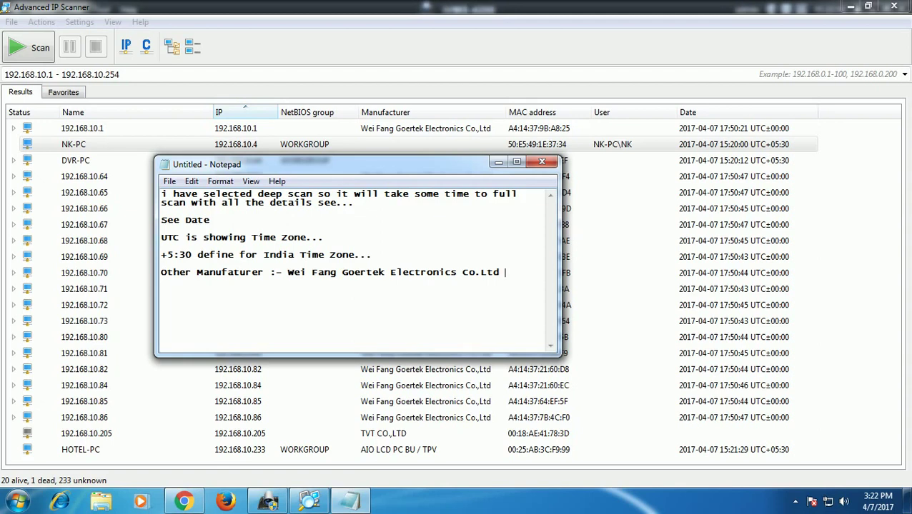
pyautogui.write('This Manufacture')
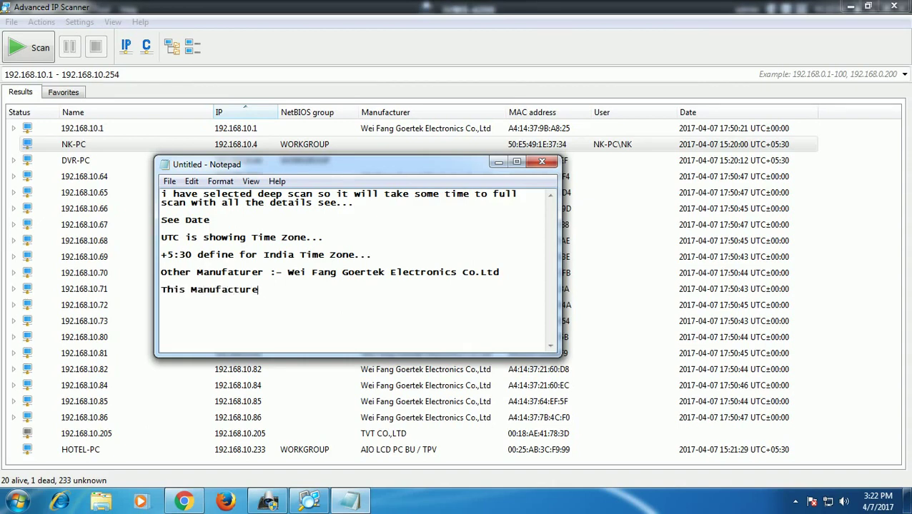
pyautogui.write('r does not have date')
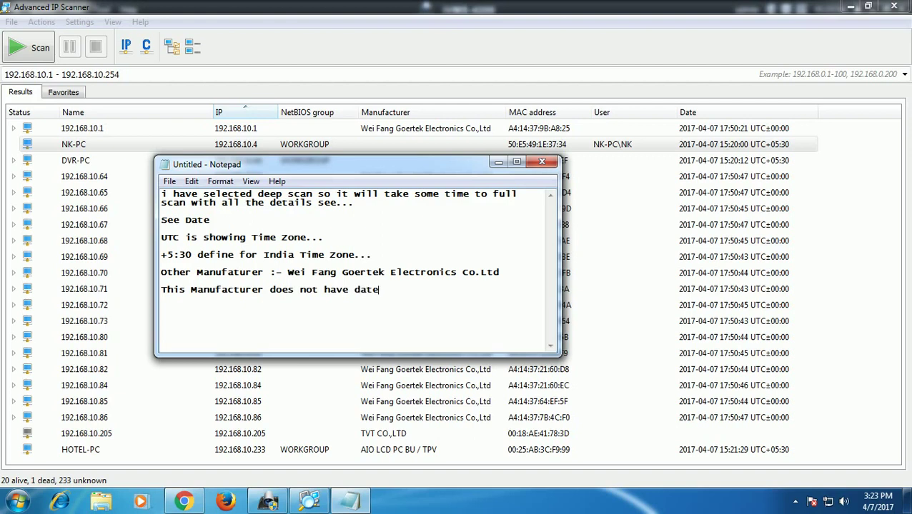
pyautogui.write(' time zone set...')
pyautogui.press('Return')
# Step: Add the line "thats why it is showing 00:00" to the note, moving its window to uncover more of the scan results
pyautogui.write('thats why ')
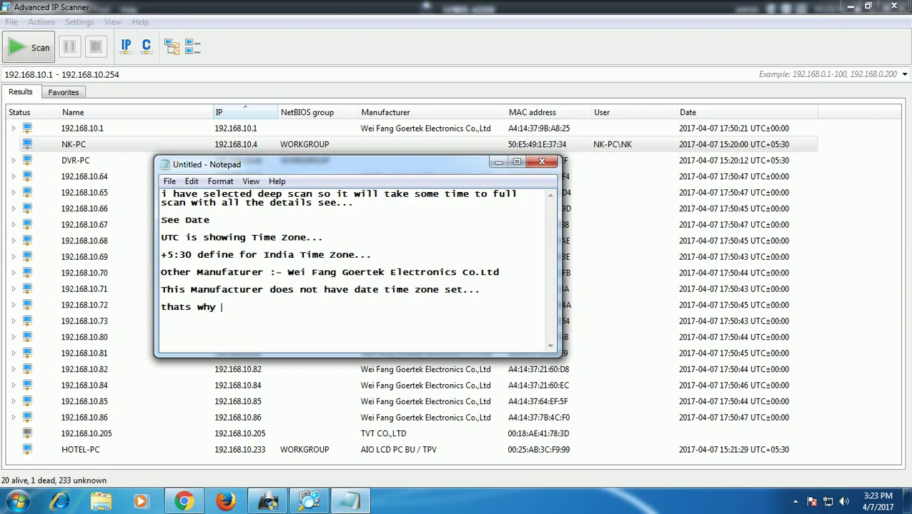
pyautogui.write('it is showing')
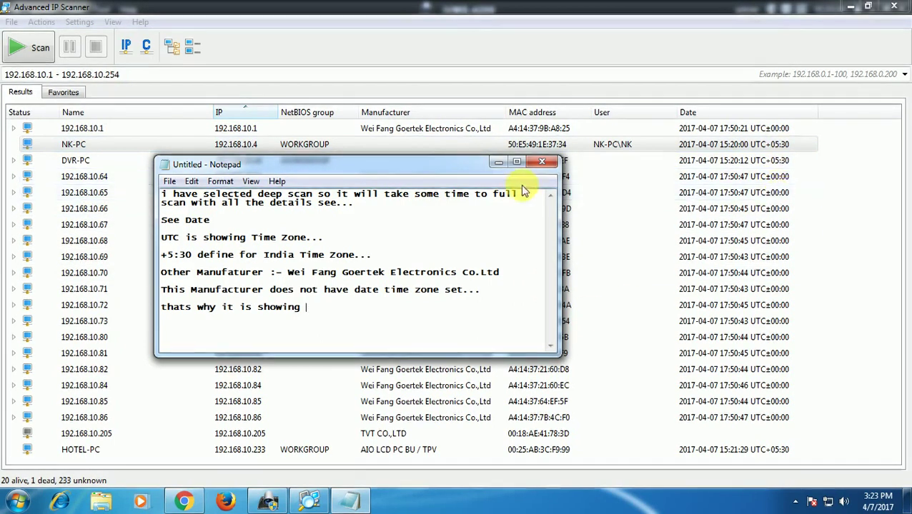
pyautogui.moveTo(463, 164); pyautogui.dragTo(325, 170)
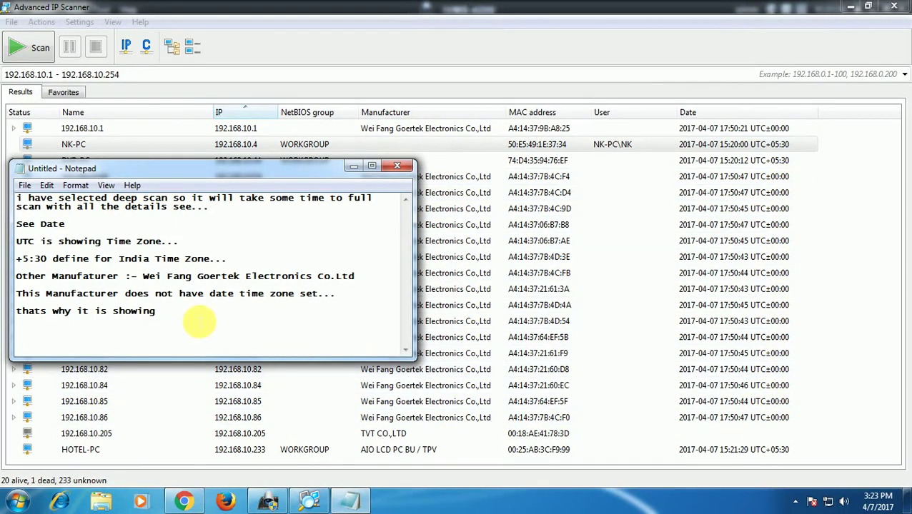
pyautogui.write('00:00  ')
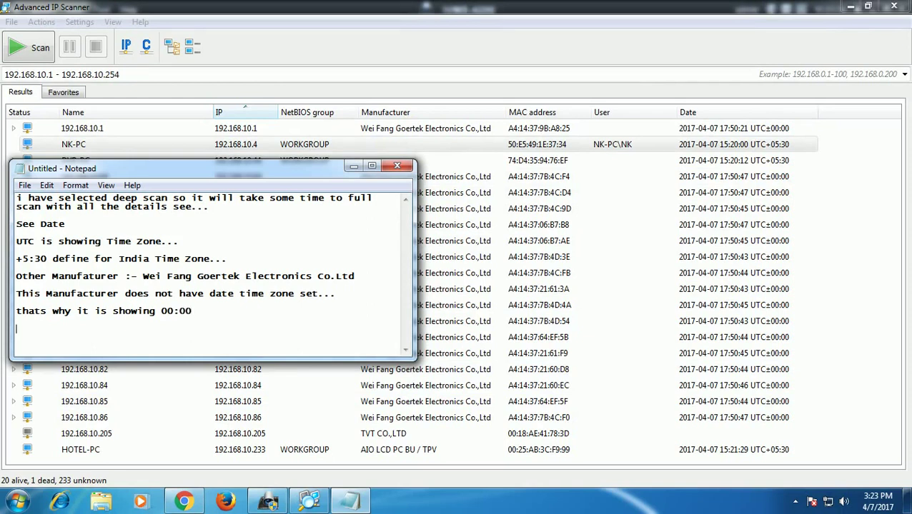
# Step: Add the lines "these all are Hikvision IP camera" and "as i have connected them into NVR and NVR timezone having 2 options" to the note
pyautogui.write('these all are Hikvisi')
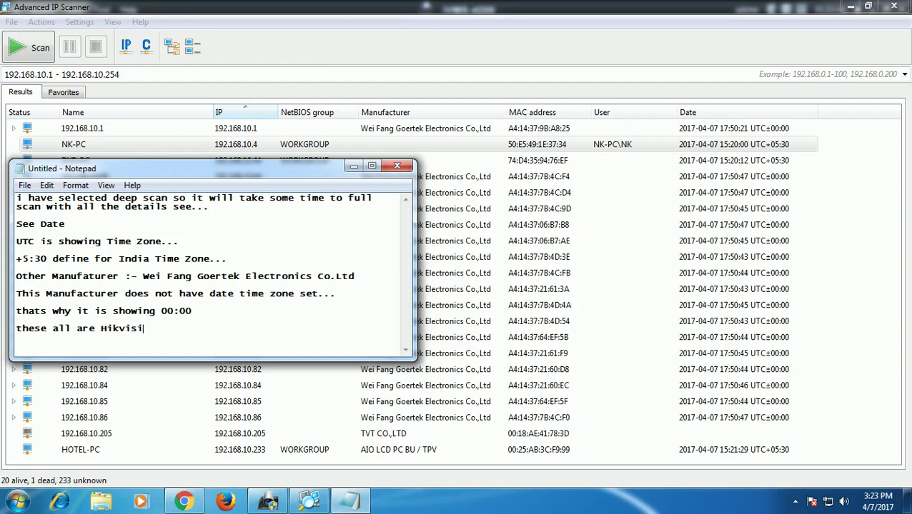
pyautogui.write('on IP camera')
pyautogui.press('Return')
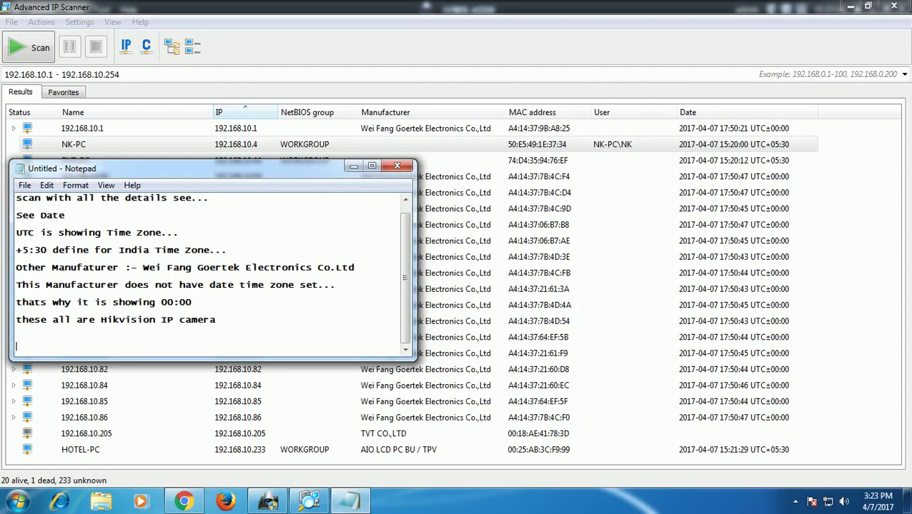
pyautogui.write('as i have a')
pyautogui.press('BackSpace')
pyautogui.write('connected them')
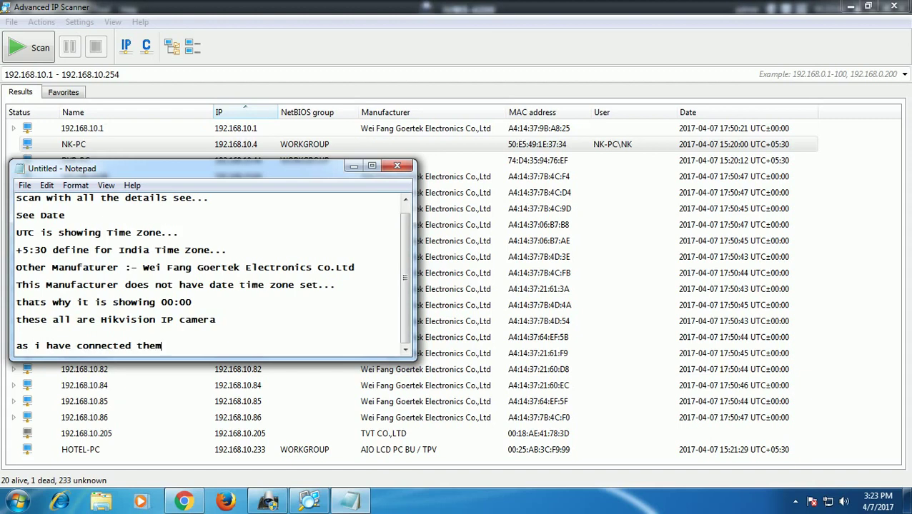
pyautogui.write(' into NVR and NVR timezone')
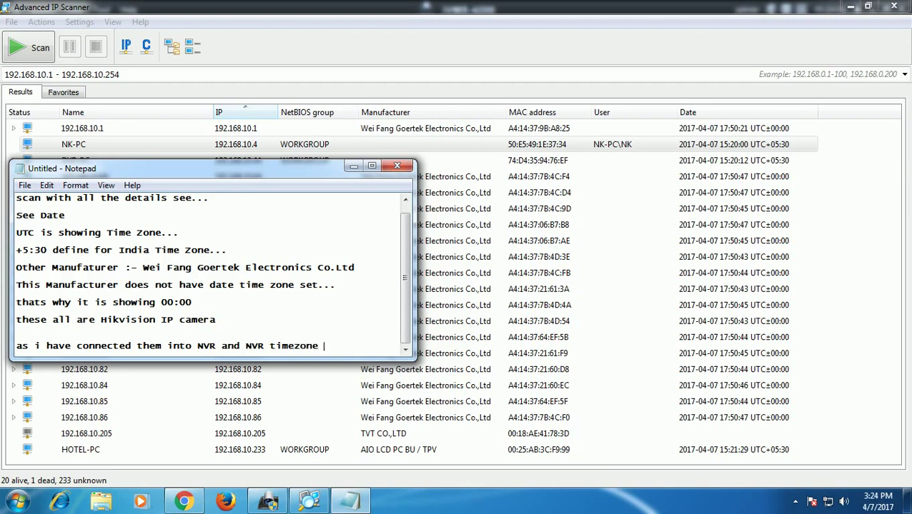
pyautogui.write(' having 2 options')
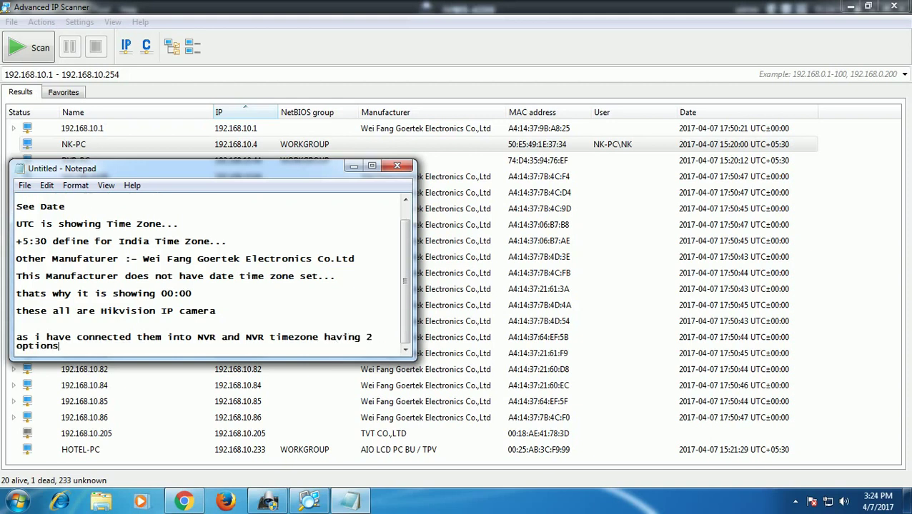
# Step: Add the first option to the note: "1. Manually Set Time zone like +5:30 for india"
pyautogui.press('Return')
pyautogui.press('Return')
pyautogui.write('1. Manually ')
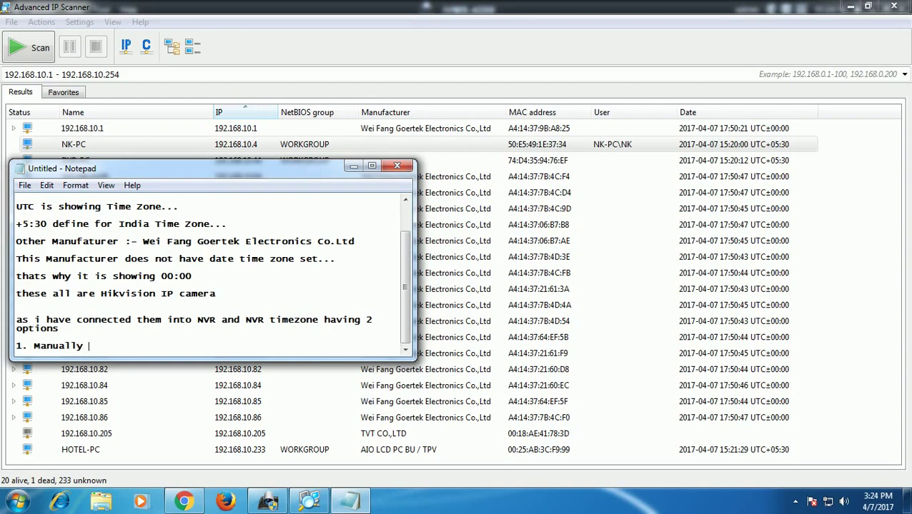
pyautogui.write('Set Time zone like 5:30')
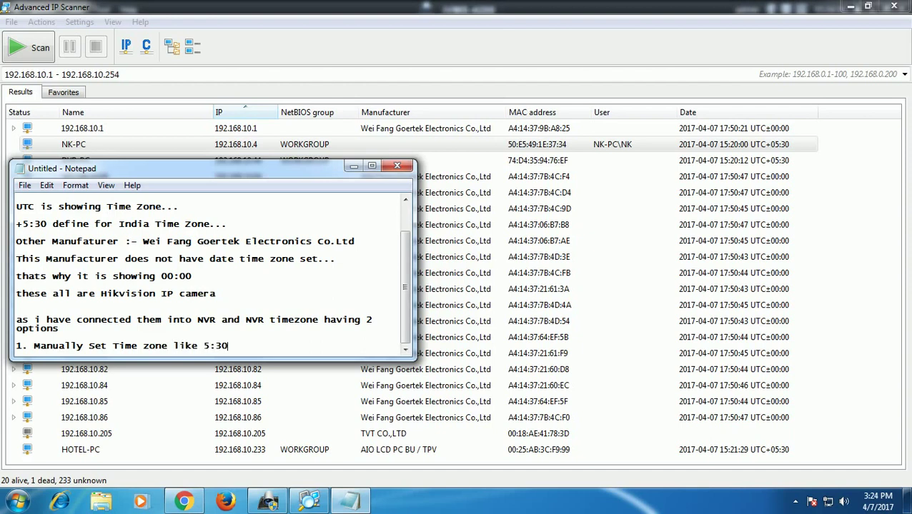
pyautogui.write('+')
pyautogui.write(' for india')
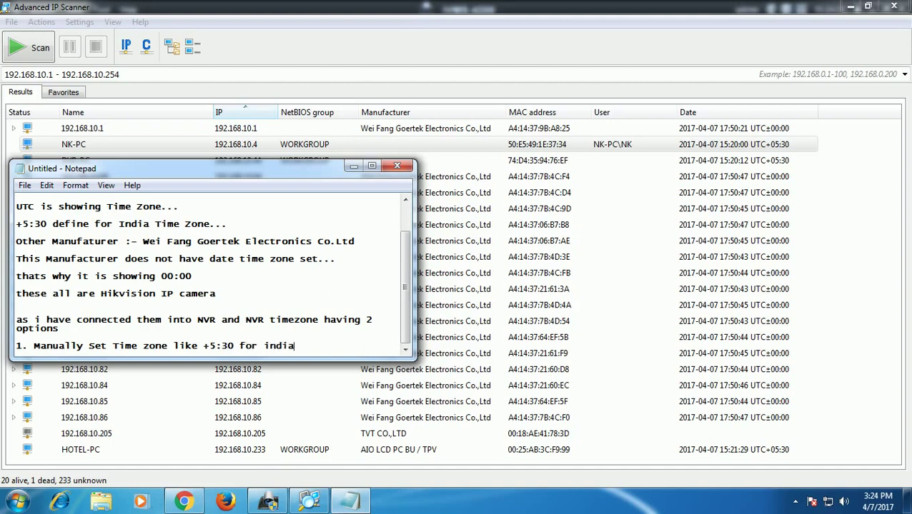
# Step: Add "OR" and the second option, "2. Sync with Your PC Time...", on separate lines of the note
pyautogui.press('Return')
pyautogui.write('OR')
pyautogui.press('Return')
pyautogui.write('2. Sync with Your PC ')
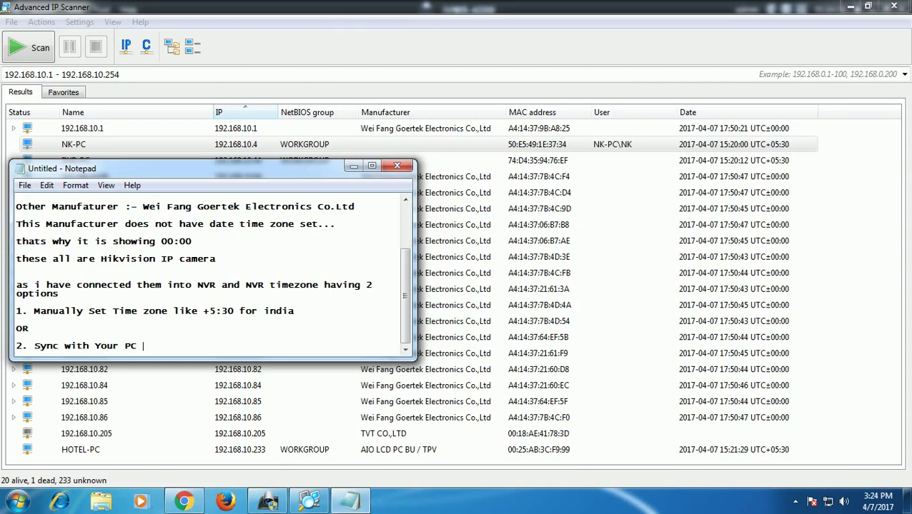
pyautogui.write('Time....')
# Step: Add the line "I have choosen Second Option." below the two time zone options
pyautogui.press('Return')
pyautogui.write('I ')
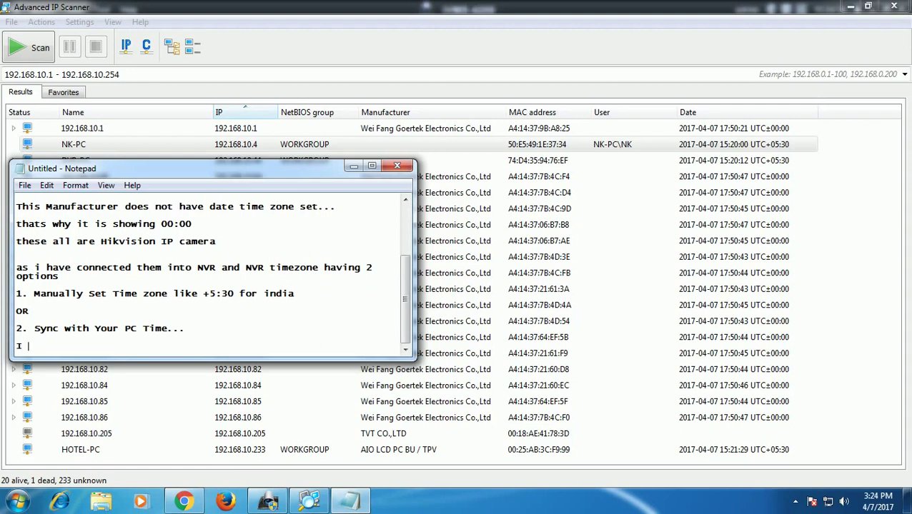
pyautogui.write('have choosen Secon')
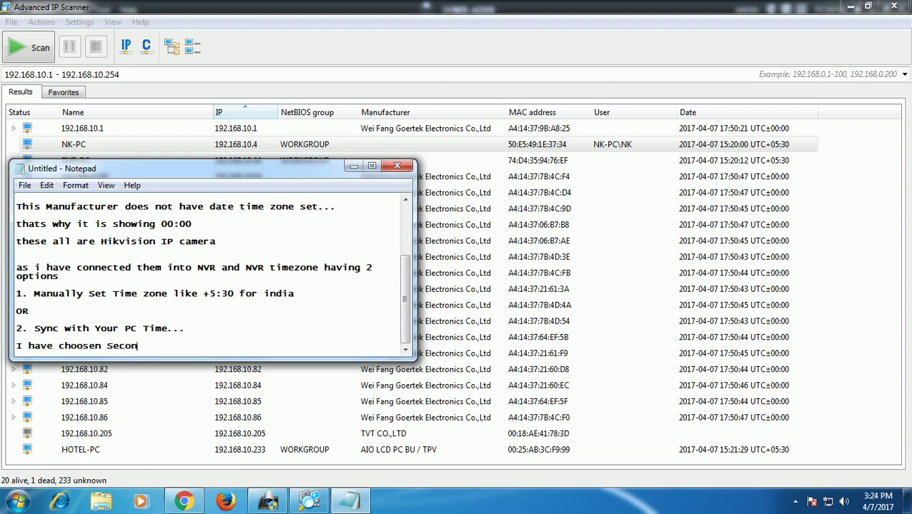
pyautogui.write('d Option.')
pyautogui.press('Return')
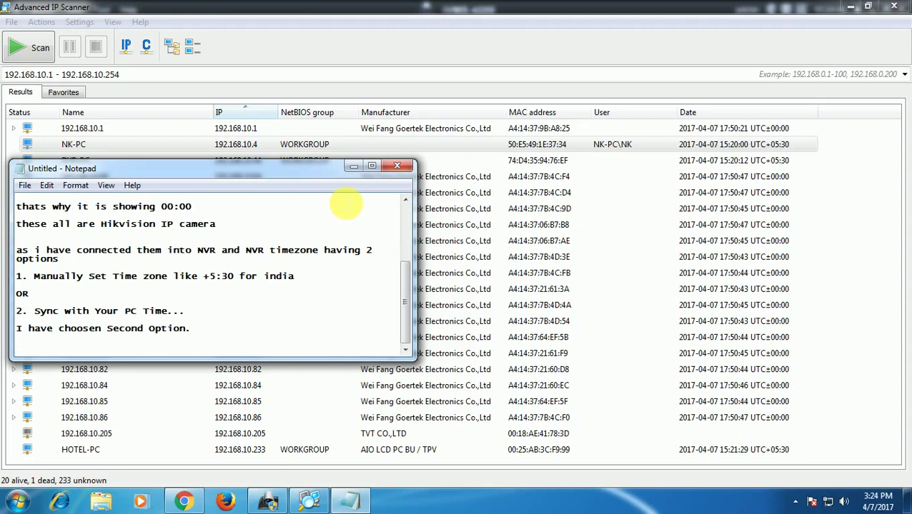
# Step: Add the line "If you see NetBIOS Group = WORKGROUP" to the note
pyautogui.write('If you see NetB')
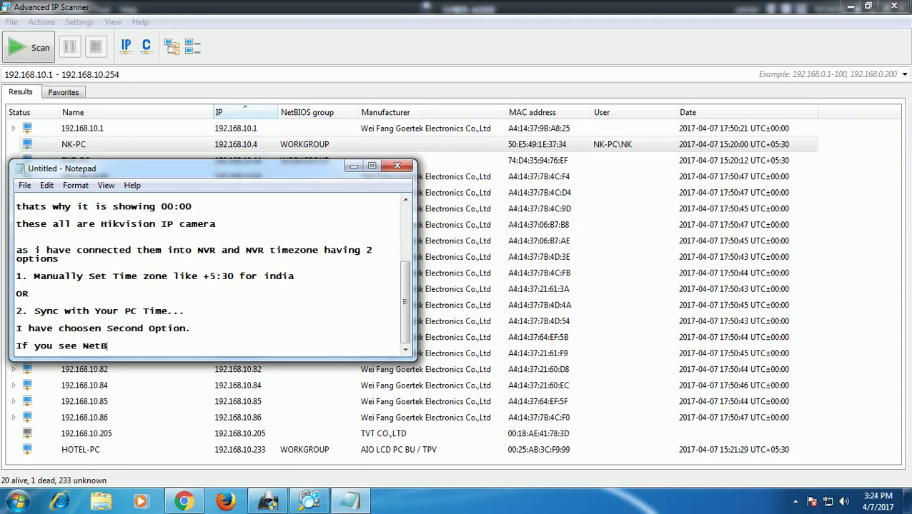
pyautogui.write('IOS Group = WORK')
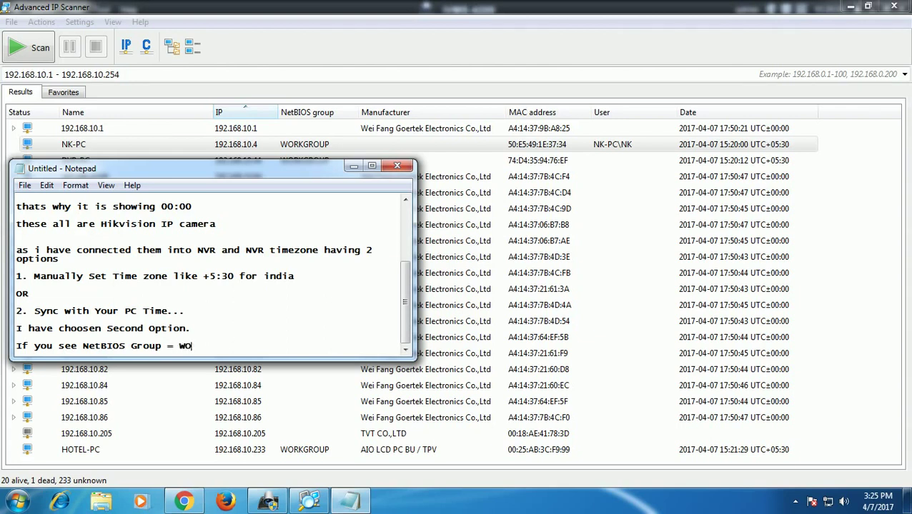
pyautogui.press('BackSpace')
pyautogui.press('BackSpace')
pyautogui.write('RKGROUPO')
pyautogui.press('BackSpace')
# Step: Continue the NetBIOS explanation with the line "it means those are computers or server on network."
pyautogui.press('Return')
pyautogui.write('it ')
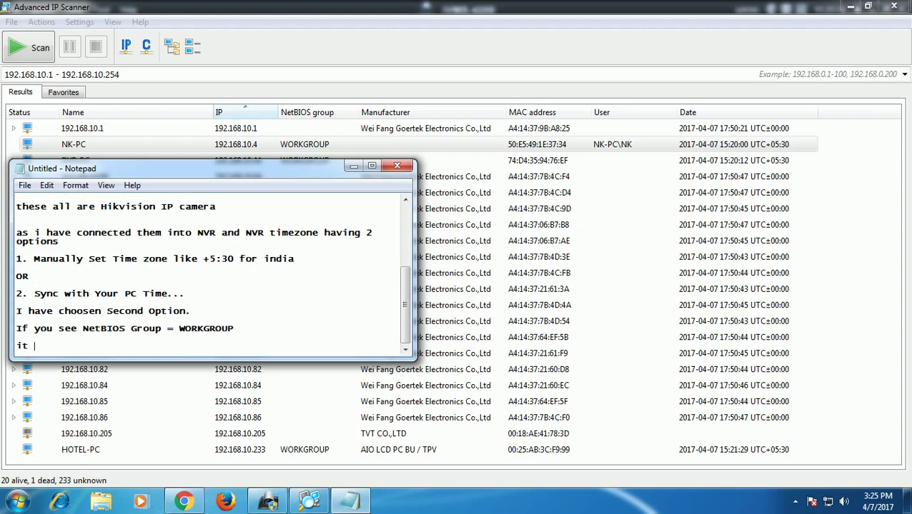
pyautogui.write('means those are ')
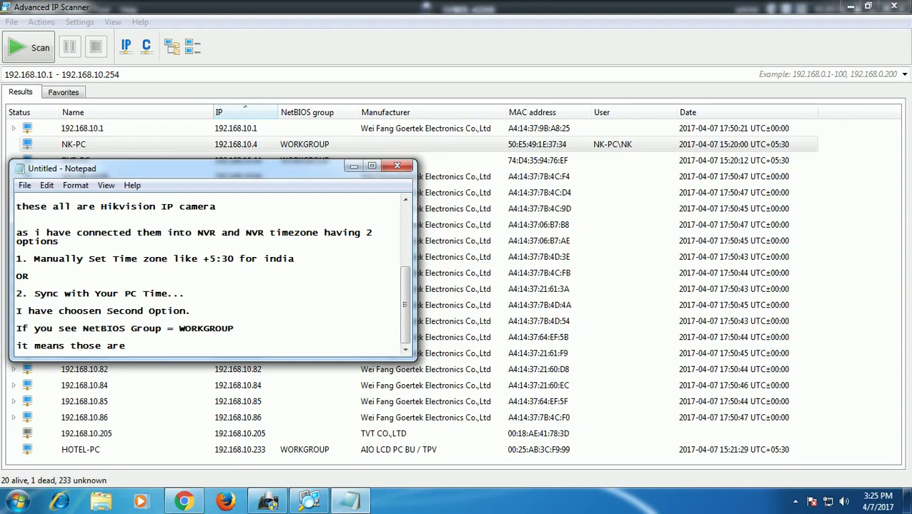
pyautogui.write('computers or server')
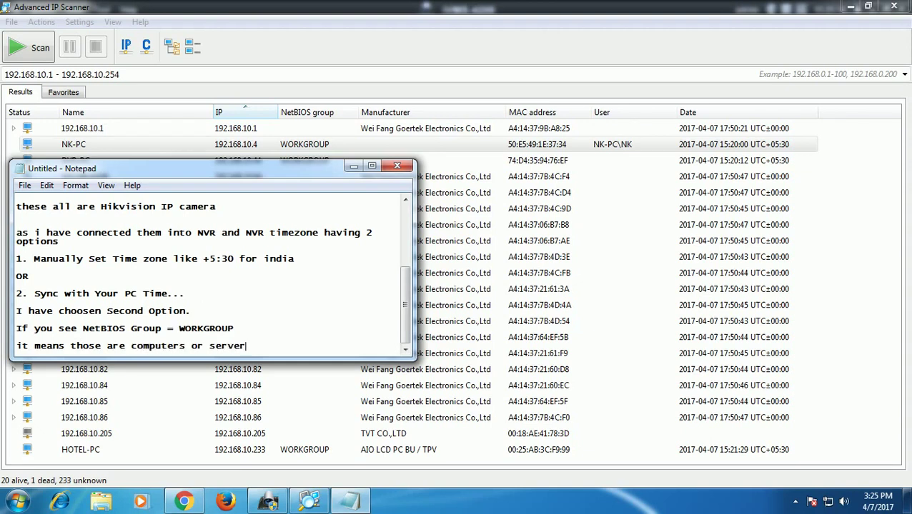
pyautogui.write(' on network.')
pyautogui.press('Return')
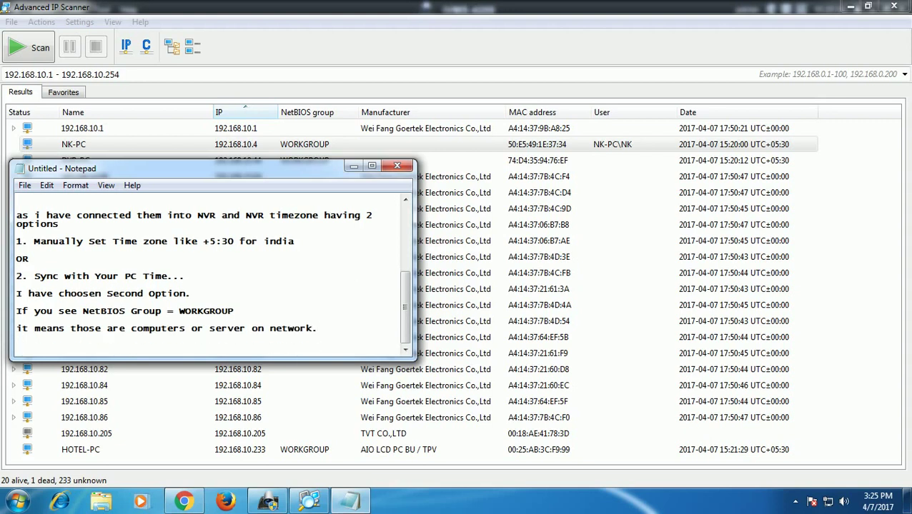
# Step: Minimize the note to reveal the scan results and expand all device entries
pyautogui.click(353, 165)
pyautogui.click(361, 275)
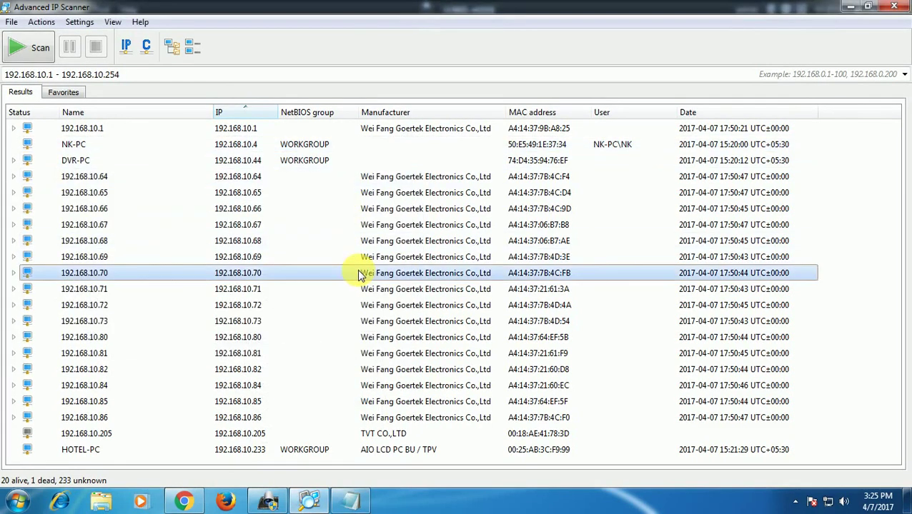
pyautogui.click(174, 49)
# Step: Examine the HTTP service entries listed under the camera addresses throughout the results, and collapse the whole list
pyautogui.scroll(-1, 171, 230)
pyautogui.click(156, 196)
pyautogui.click(161, 226)
pyautogui.scroll(-5, 163, 254)
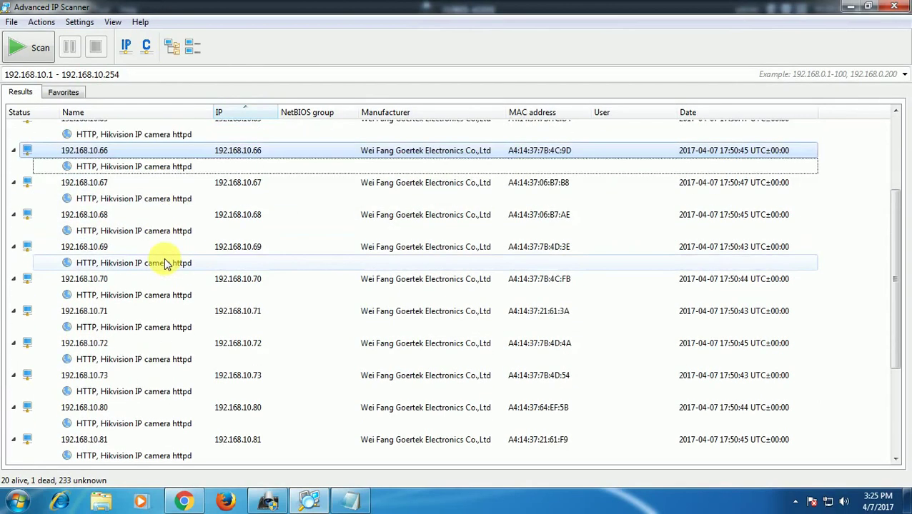
pyautogui.click(171, 345)
pyautogui.click(173, 376)
pyautogui.click(155, 409)
pyautogui.click(160, 376)
pyautogui.click(164, 344)
pyautogui.click(175, 312)
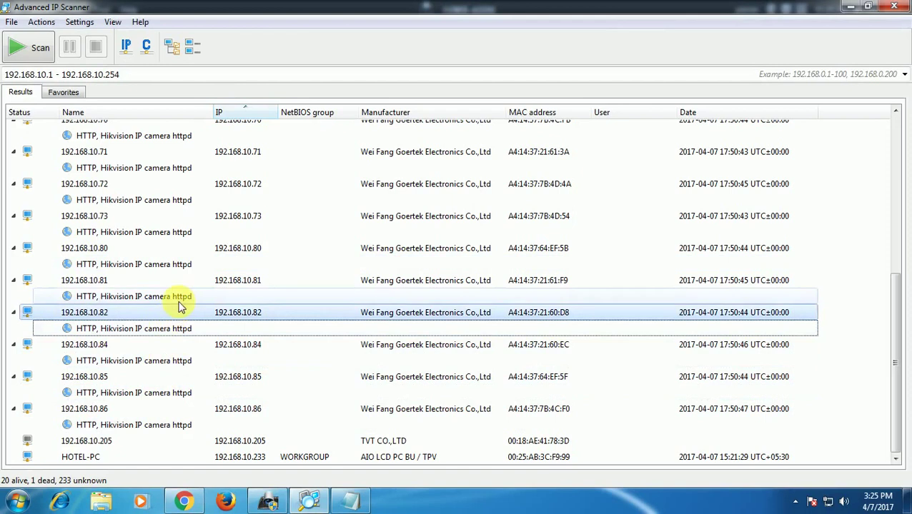
pyautogui.click(182, 280)
pyautogui.scroll(4, 183, 270)
pyautogui.click(183, 270)
pyautogui.scroll(2, 183, 270)
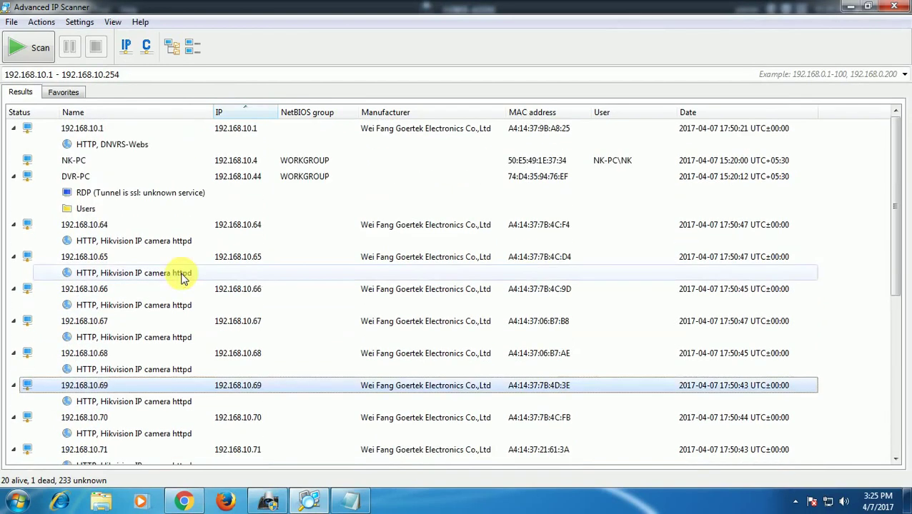
pyautogui.click(183, 271)
pyautogui.click(191, 46)
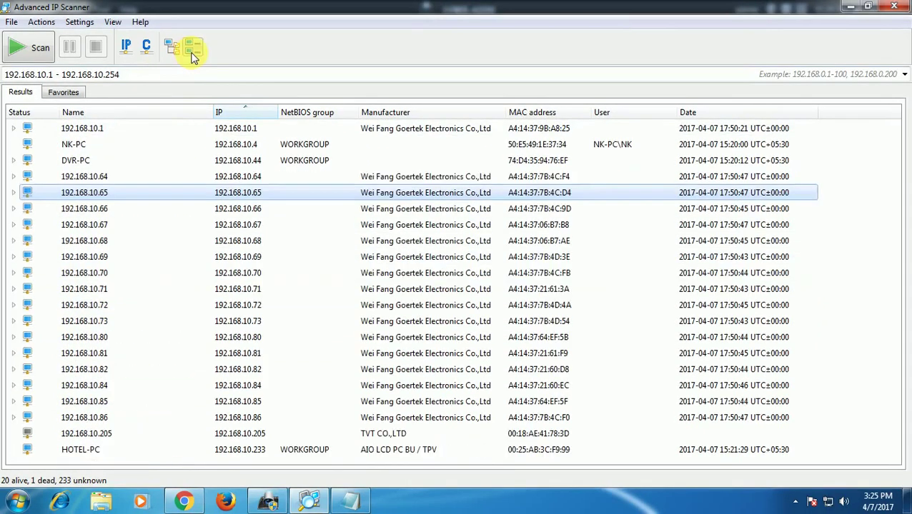
# Step: Show the unknown addresses in the scan results for a look at their status, and hide them again
pyautogui.click(116, 22)
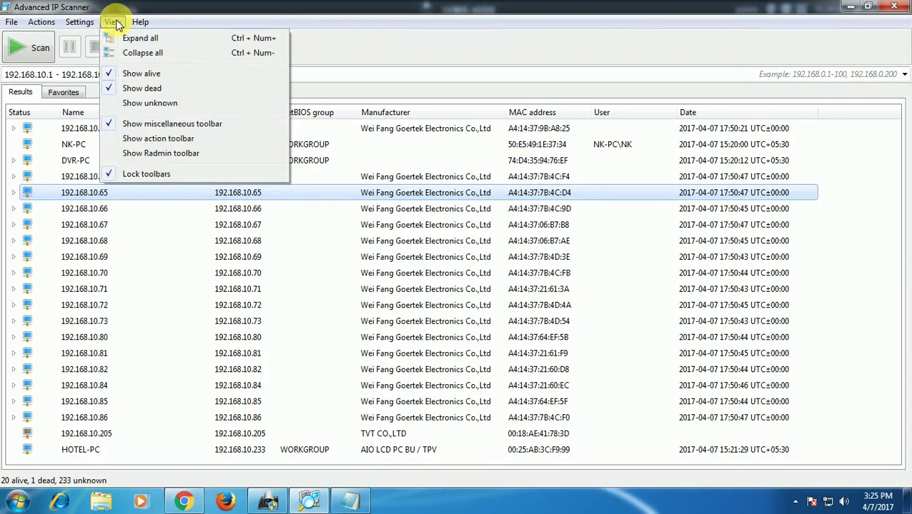
pyautogui.click(150, 105)
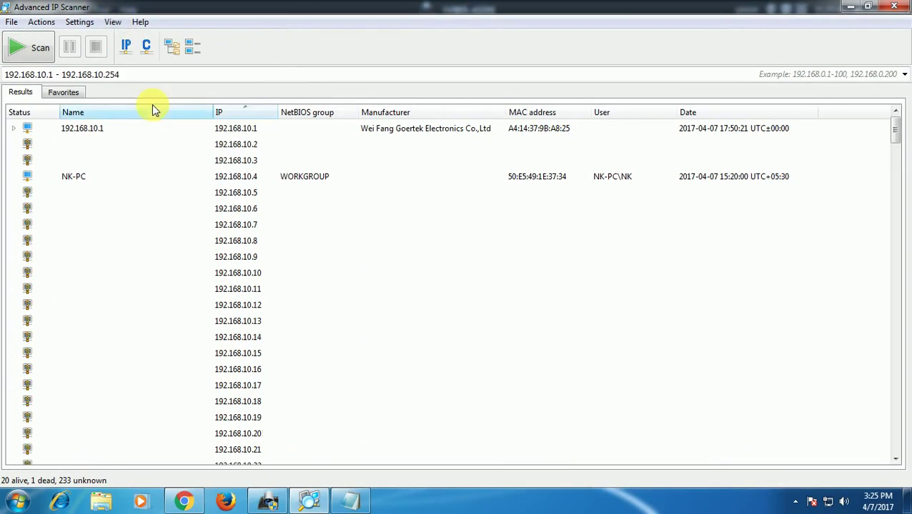
pyautogui.click(28, 160)
pyautogui.click(112, 22)
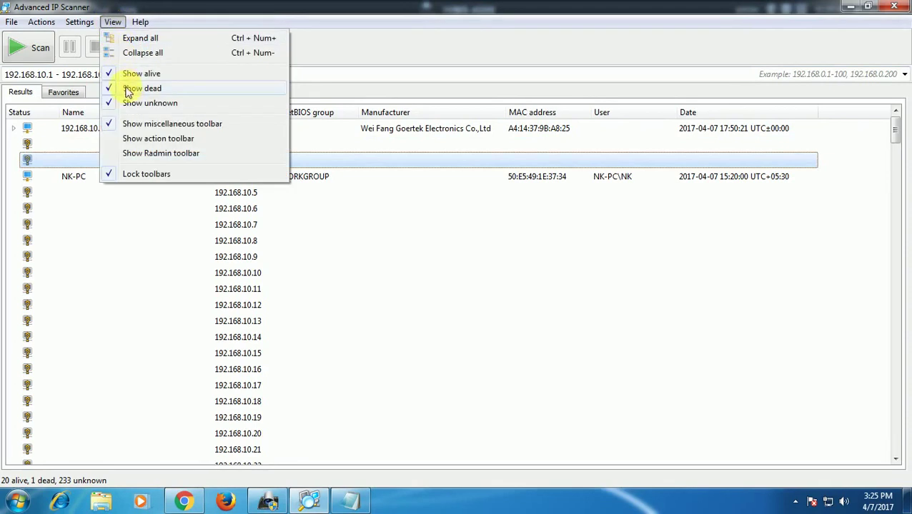
pyautogui.click(129, 103)
pyautogui.click(113, 22)
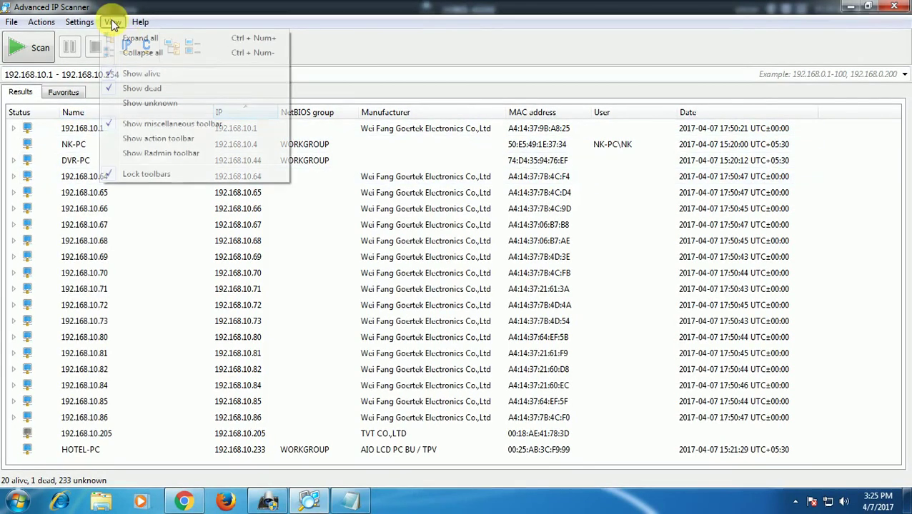
pyautogui.click(379, 37)
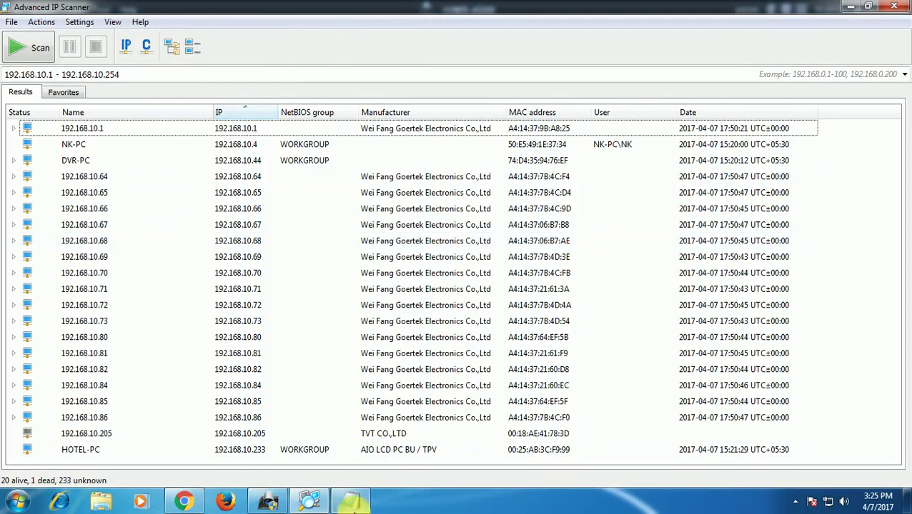
# Step: Return to the Notepad note and begin a new concluding line with "so easily you can"
pyautogui.click(349, 500)
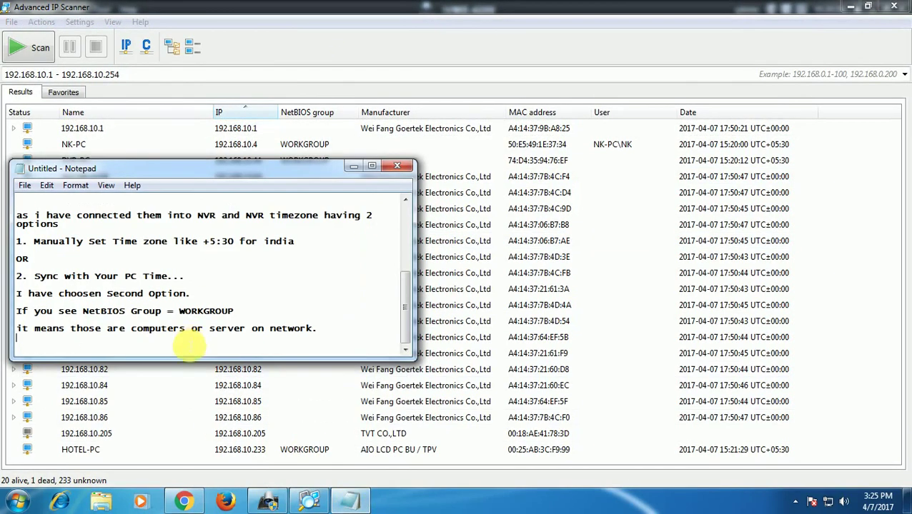
pyautogui.press('Return')
pyautogui.write('so ')
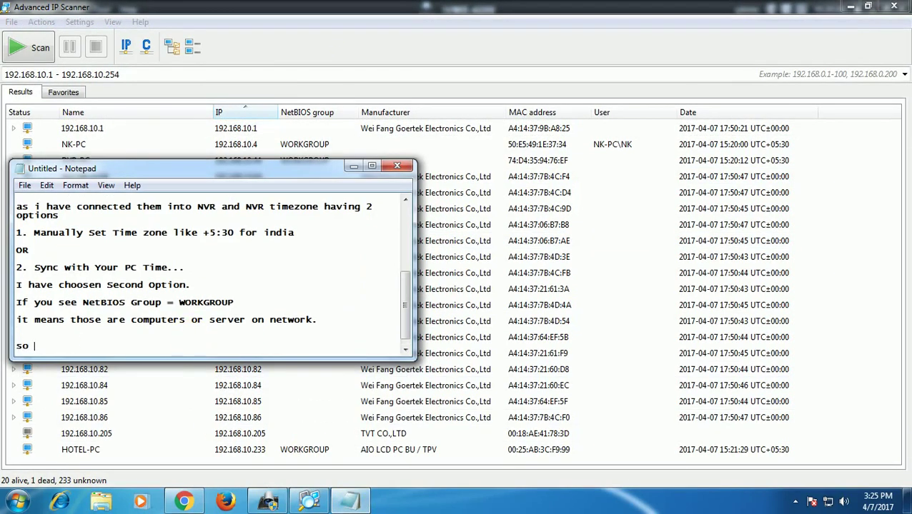
pyautogui.write('easly')
pyautogui.press('BackSpace')
pyautogui.press('BackSpace')
pyautogui.write('ily')
pyautogui.write('ou can ')
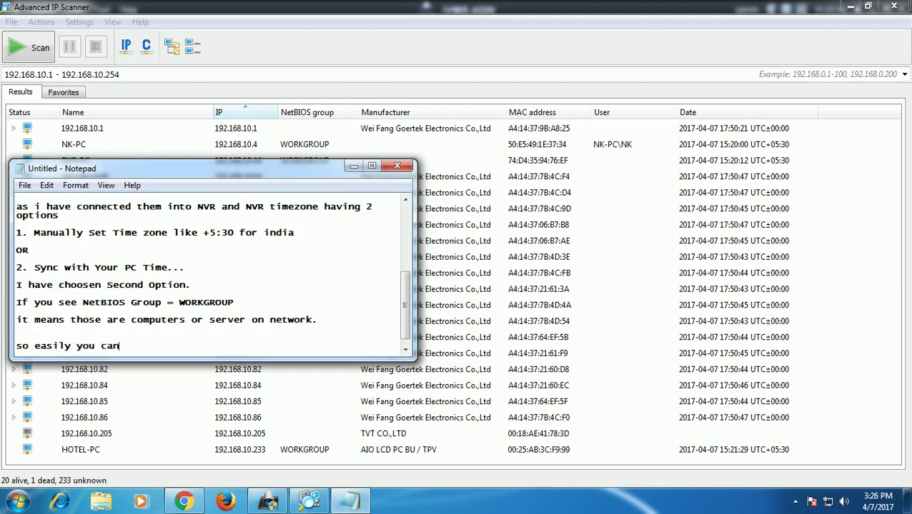
# Step: Complete the concluding line with "find your network device with Advance IP Scanner"
pyautogui.write('find your newtw')
pyautogui.press('BackSpace')
pyautogui.press('BackSpace')
pyautogui.press('BackSpace')
pyautogui.write('twork device')
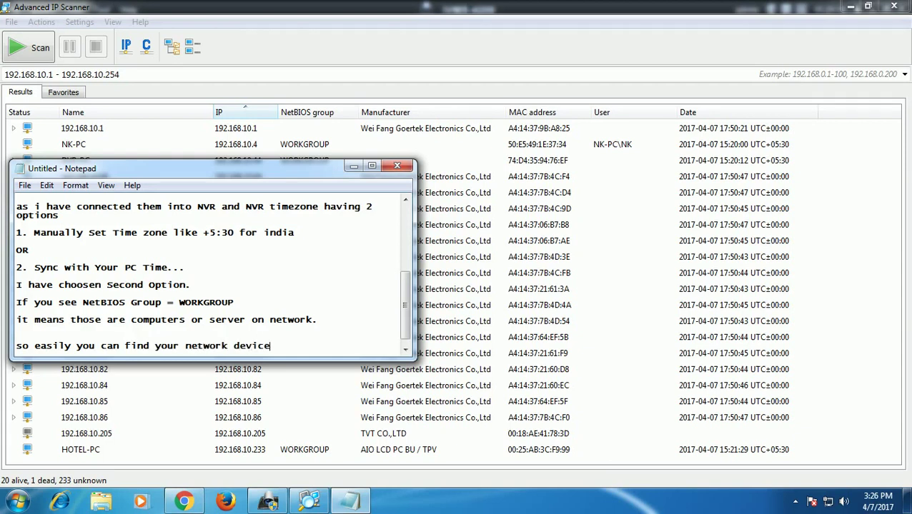
pyautogui.write(' with Advance IP A')
pyautogui.write('canner')
pyautogui.press('Return')
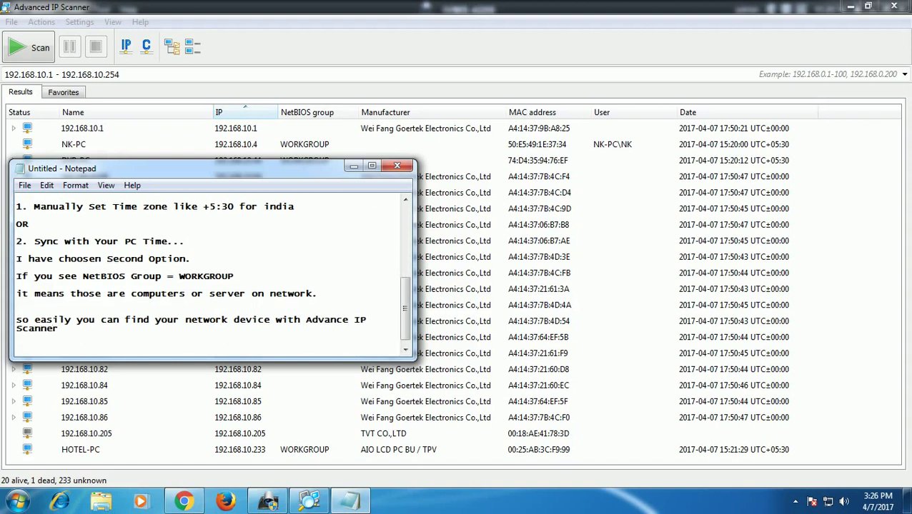
# Step: Add the closing lines "Thank You for watching... Please subscribe channel and" and "comment your questions i will resolve them as soon as fast."
pyautogui.write('Thank You for watching... Please subsc')
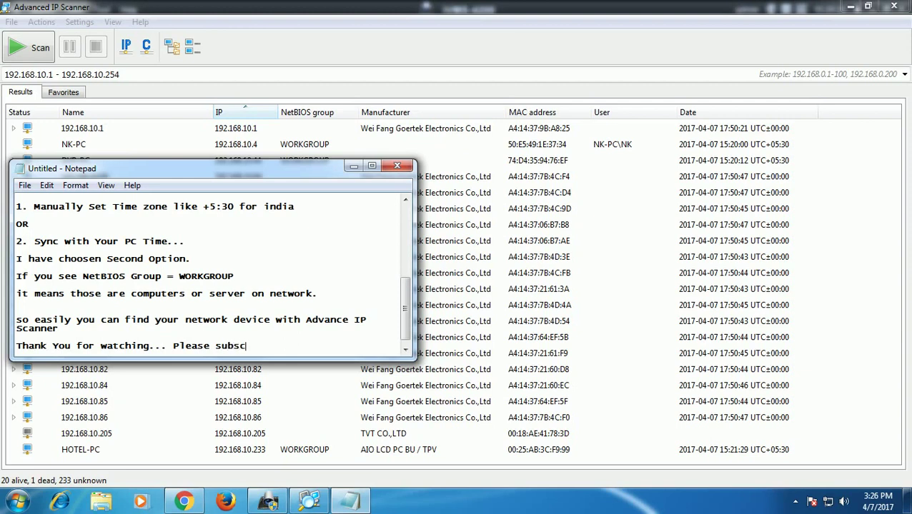
pyautogui.write('ribe channel and')
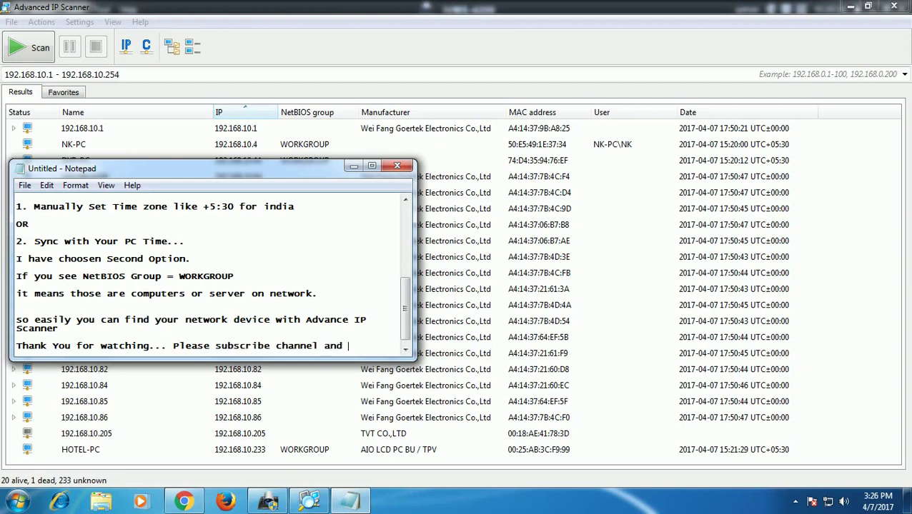
pyautogui.press('Return')
pyautogui.write('comment yor')
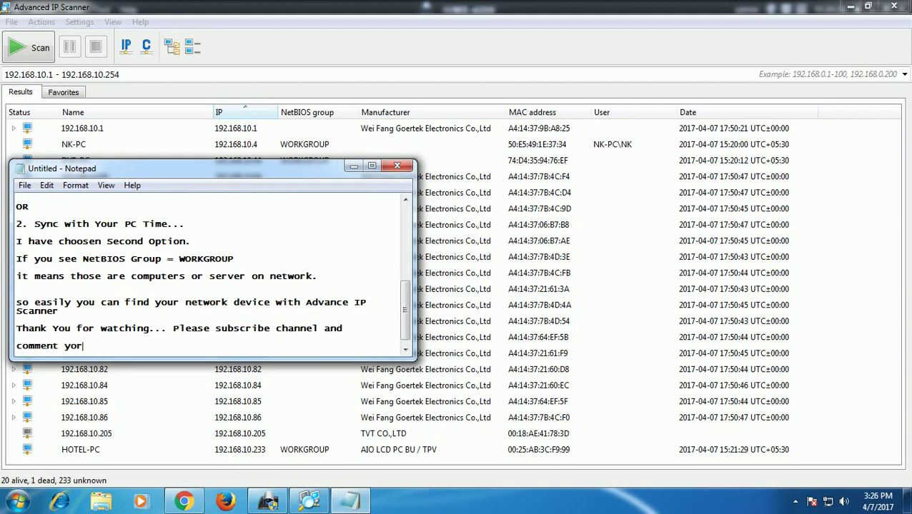
pyautogui.press('BackSpace')
pyautogui.write('ur questions i w')
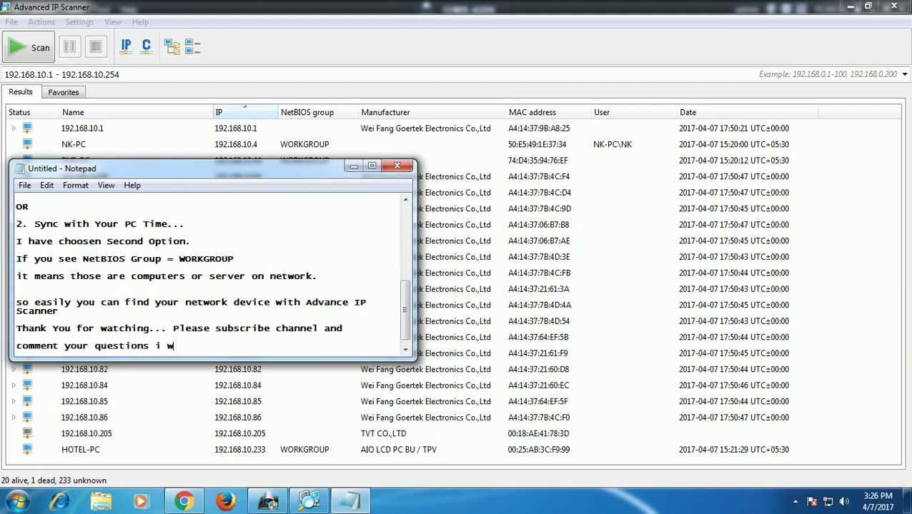
pyautogui.write('ill resolve them as soom')
pyautogui.press('BackSpace')
pyautogui.write('n as')
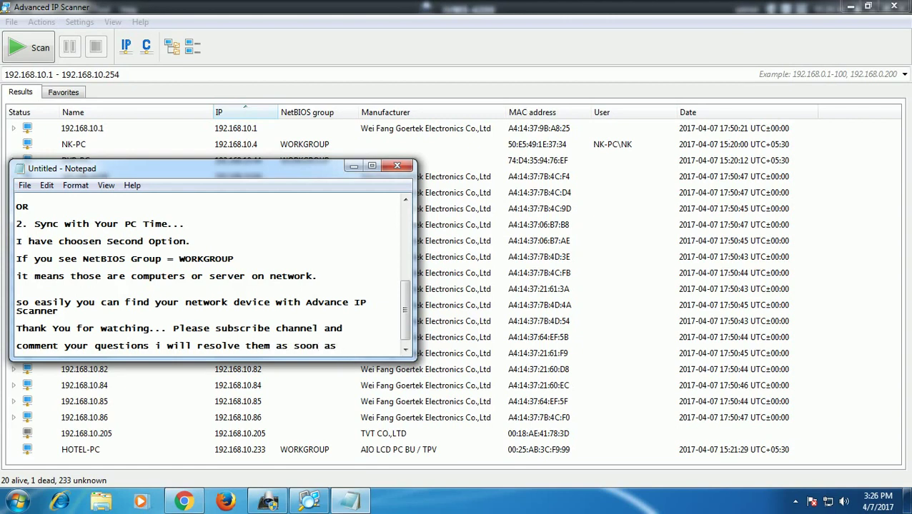
pyautogui.write(' fast.')
pyautogui.press('Return')
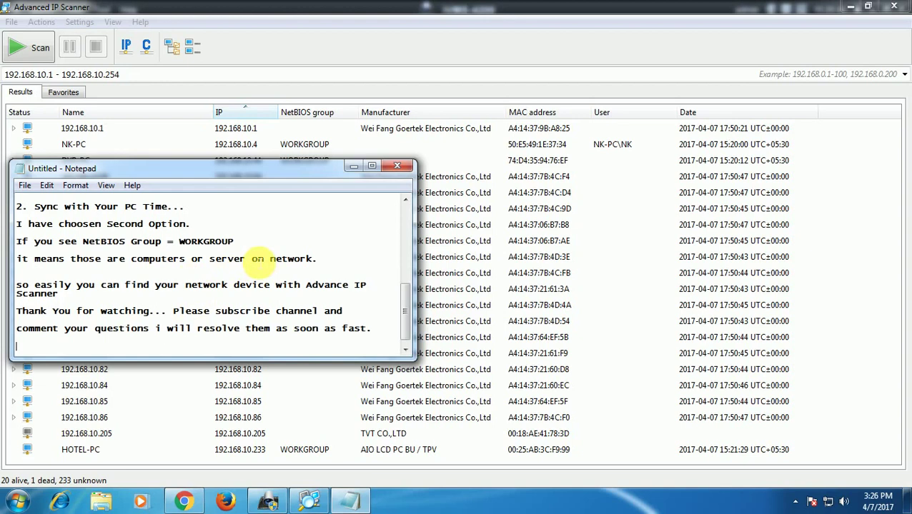
# Step: Close the untitled Notepad note
pyautogui.click(397, 175)
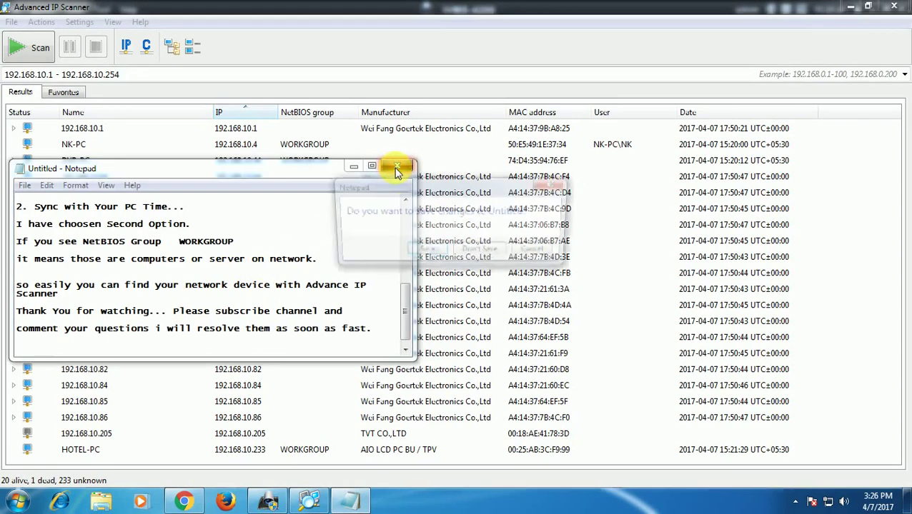